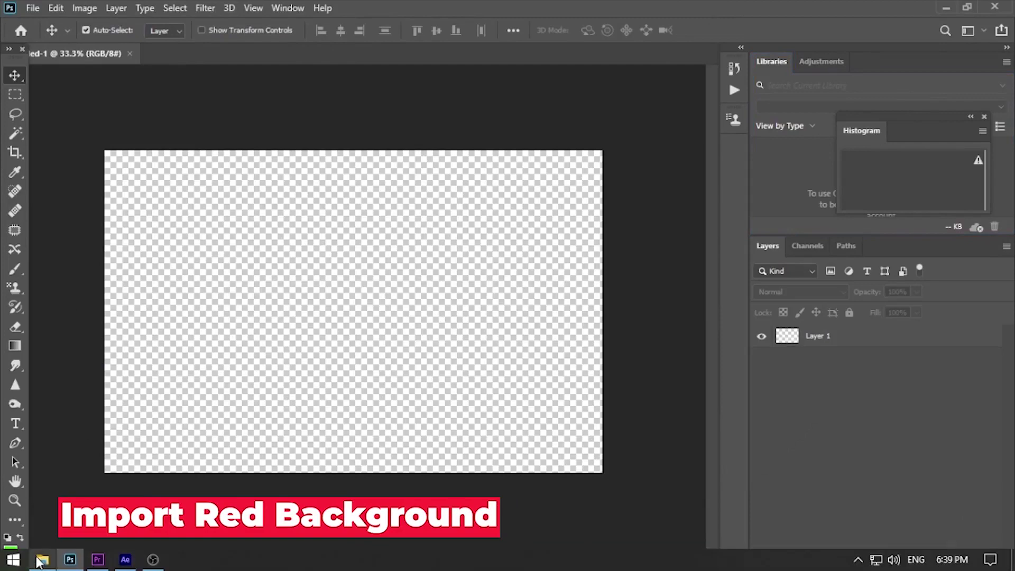
Place the red gradient image from the Items folder into the document and scale it to fill the whole canvas.
left_click(43, 560)
left_click_drag(600, 6, 772, 62)
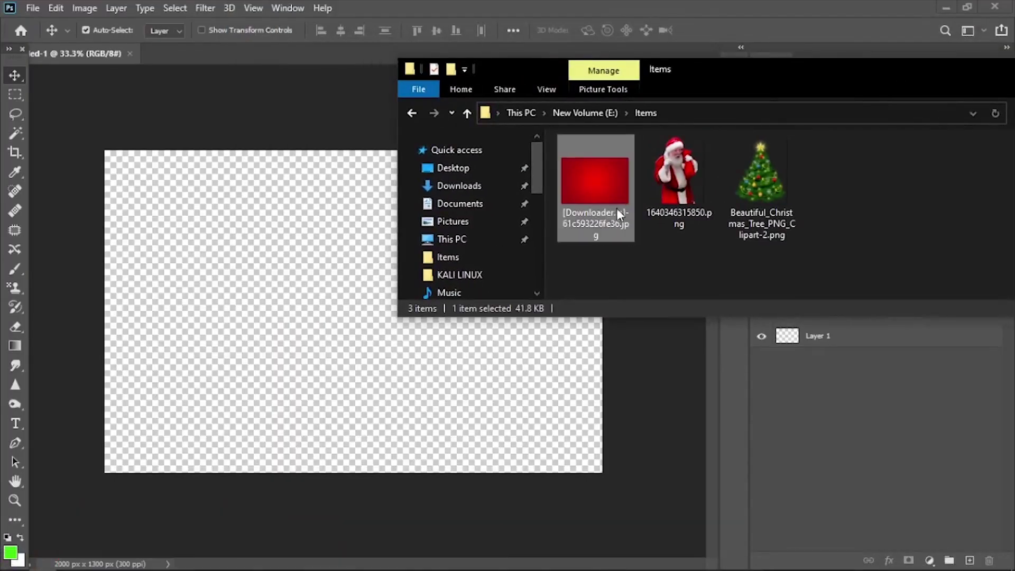
left_click_drag(617, 208, 297, 297)
left_click_drag(226, 223, 87, 161)
left_click_drag(482, 399, 607, 485)
key("Return")
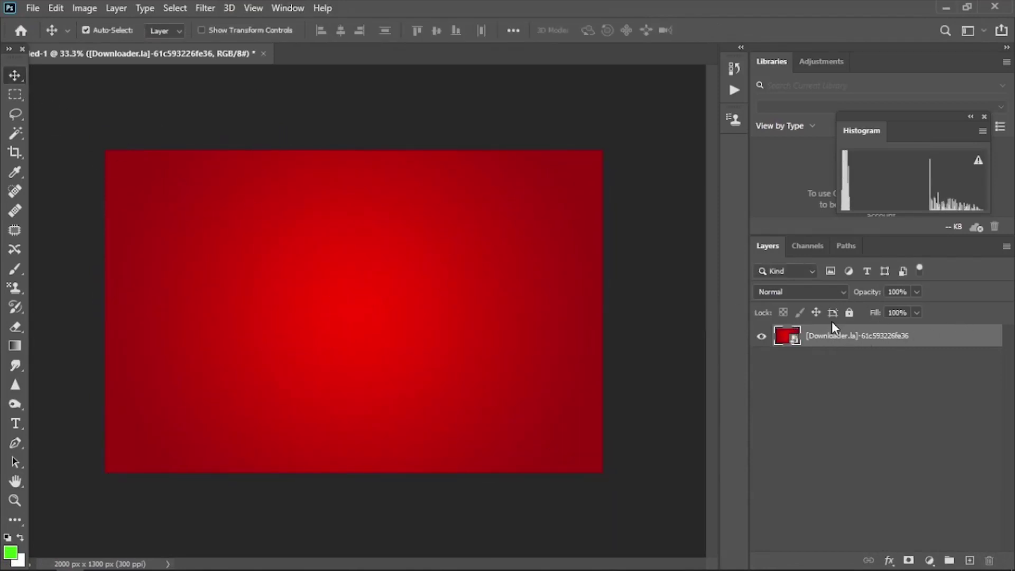
Place 1640346315850.png (Santa) from the Items folder, scale it to about 250%, and centre it on the red background.
left_click(42, 566)
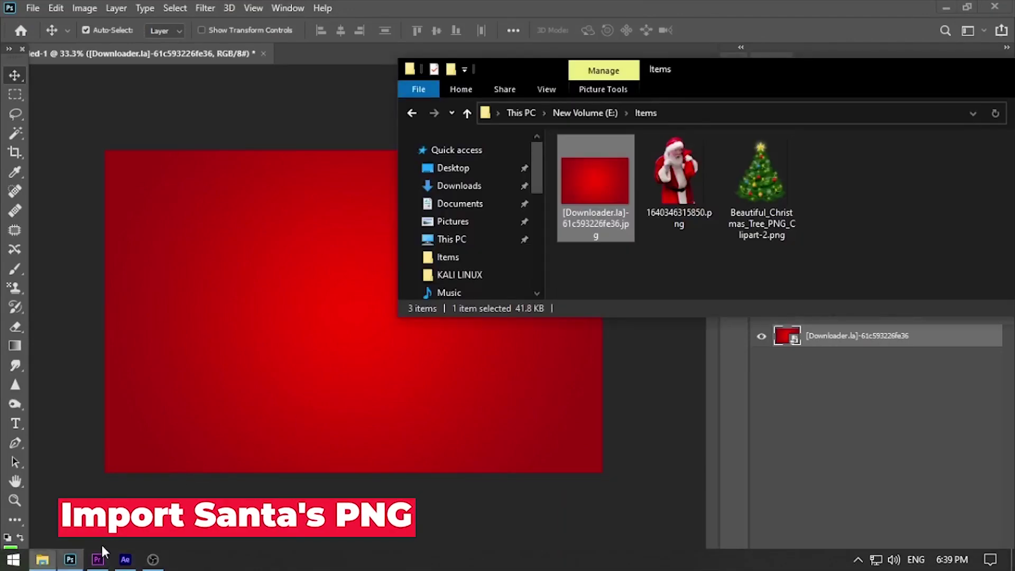
left_click_drag(667, 189, 317, 313)
left_click_drag(413, 375, 478, 473)
left_click_drag(402, 358, 325, 288)
mouse_move(399, 401)
left_mouse_down()
mouse_move(458, 478)
mouse_move(396, 392)
left_mouse_up()
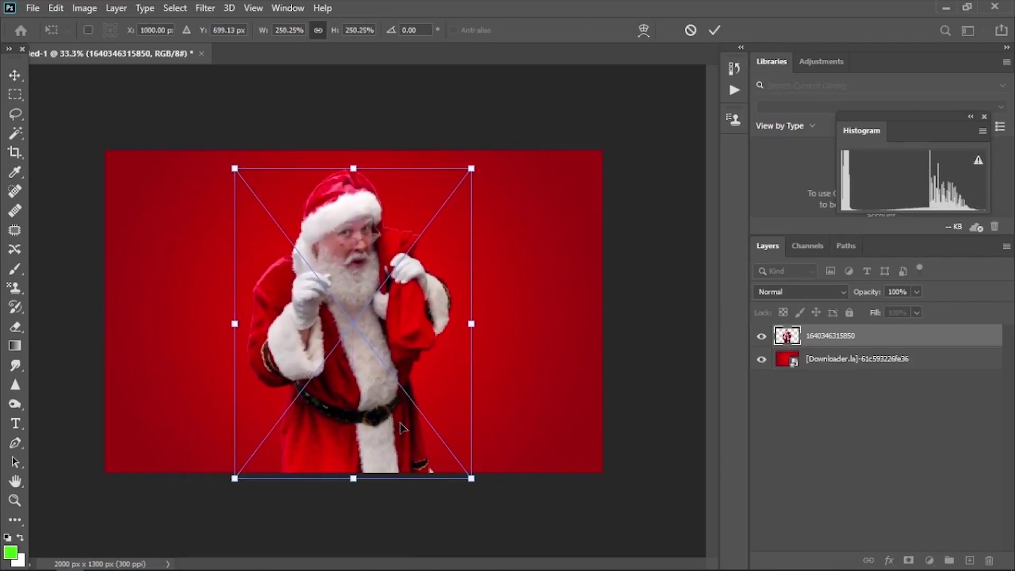
left_click_drag(370, 358, 366, 357)
left_click(15, 76)
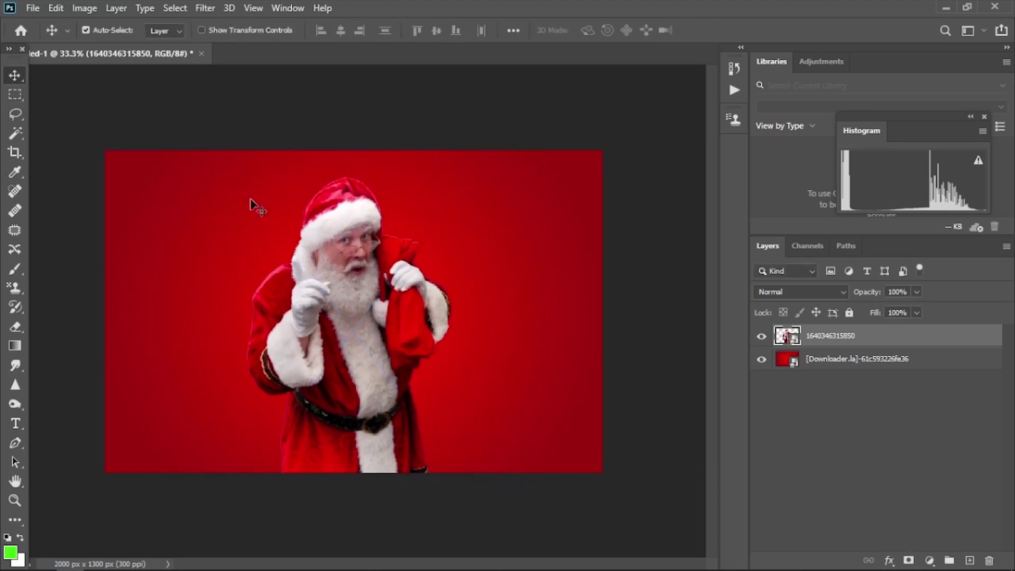
Add a text layer reading CHRISTMAS beside Santa near the bottom of the canvas.
left_click(15, 423)
left_click(201, 421)
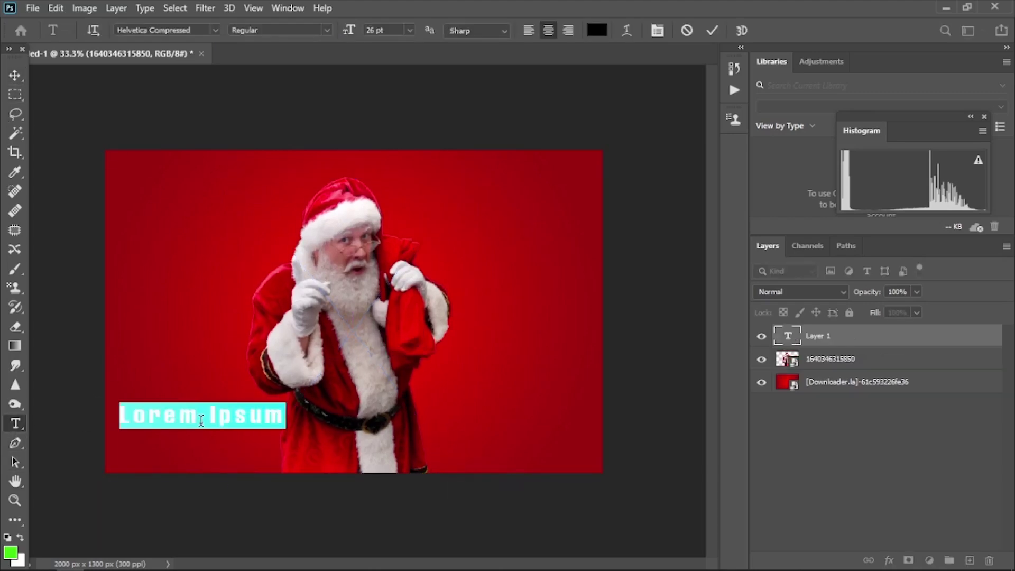
key("BackSpace")
type("CH")
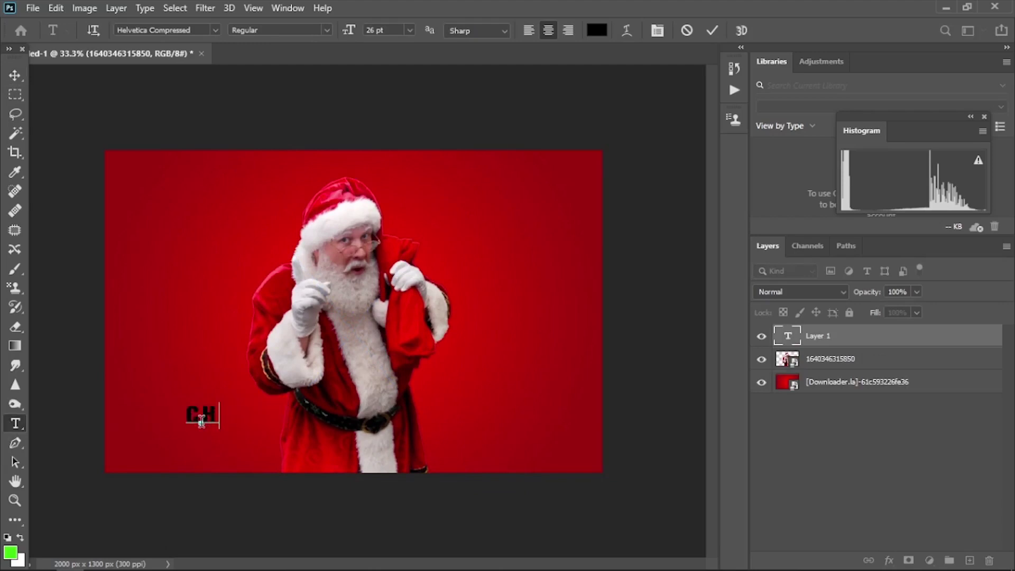
type("RIS")
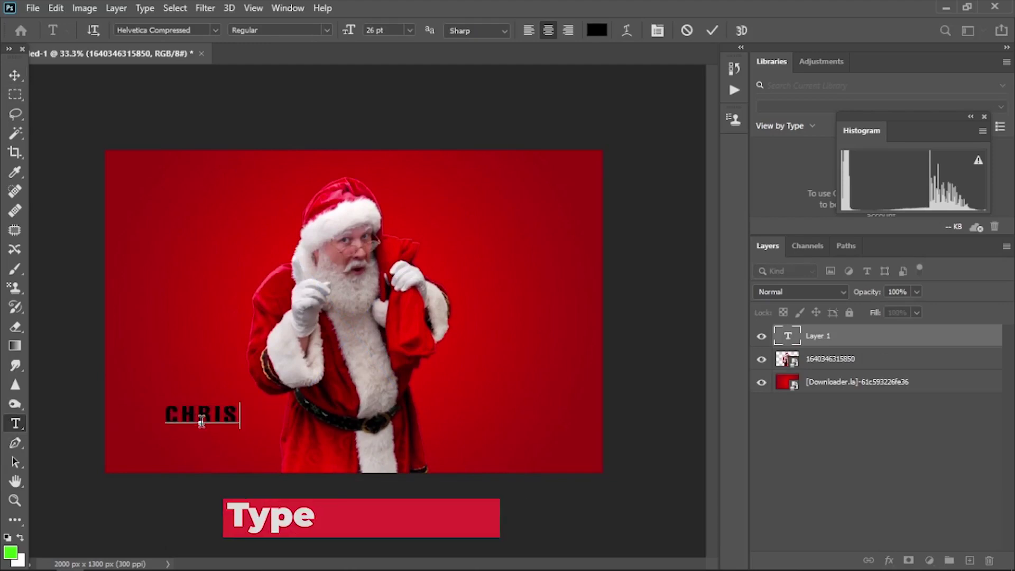
type("TMAS")
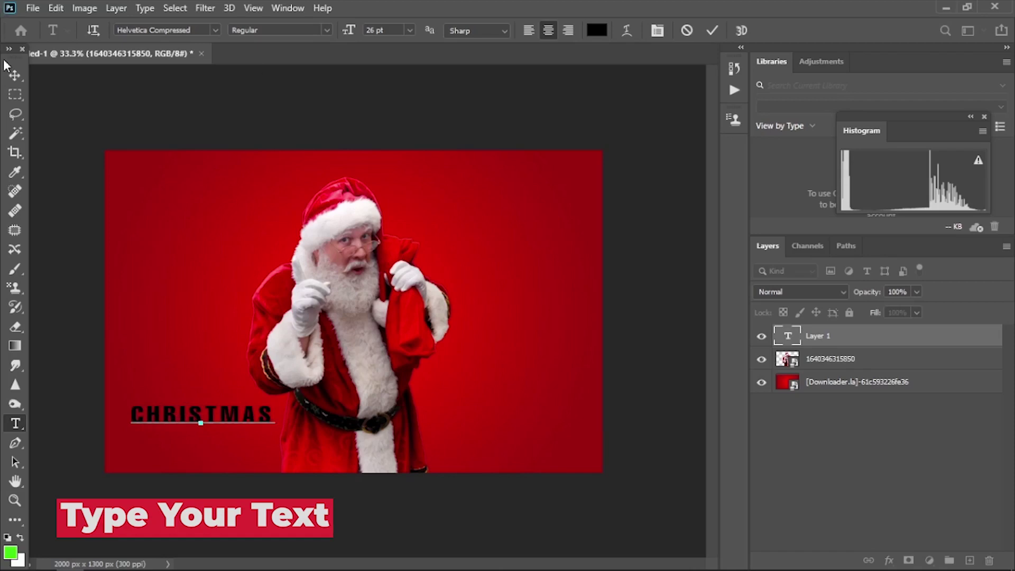
left_click(14, 74)
Scale the CHRISTMAS text to about 255% and centre it horizontally across Santa's waist.
left_click_drag(193, 429, 334, 438)
key("ctrl+t")
left_click_drag(413, 410, 535, 388)
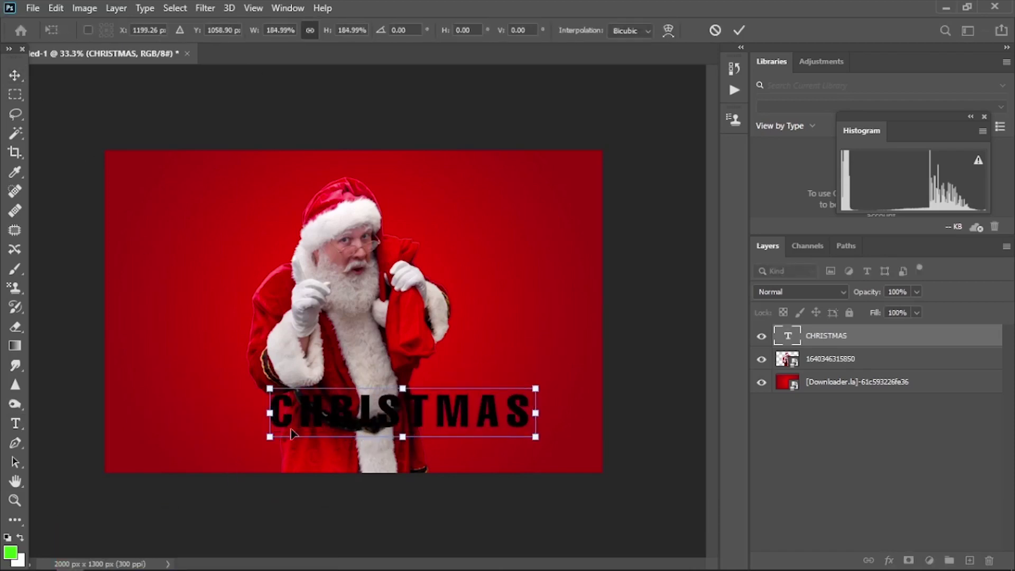
left_click_drag(268, 437, 169, 460)
left_click_drag(365, 423, 365, 417)
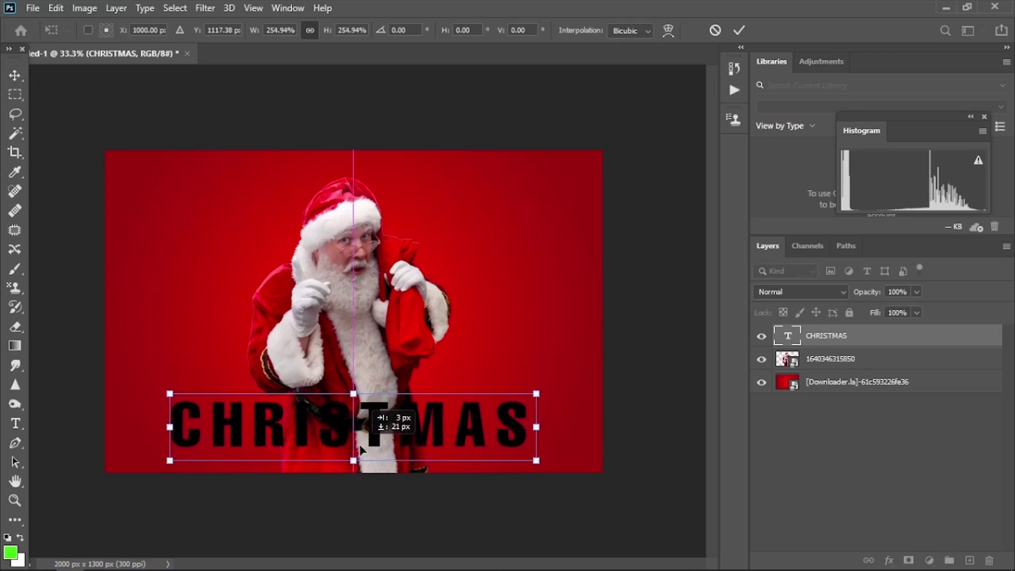
key("Return")
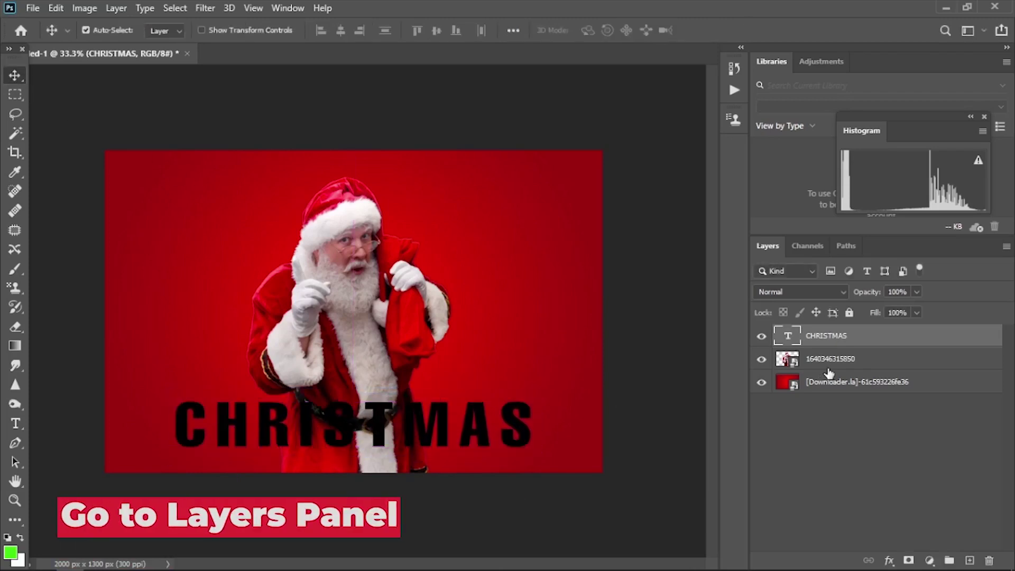
Give the CHRISTMAS text a slightly thickened white outside stroke and nudge the word into place.
right_click(848, 343)
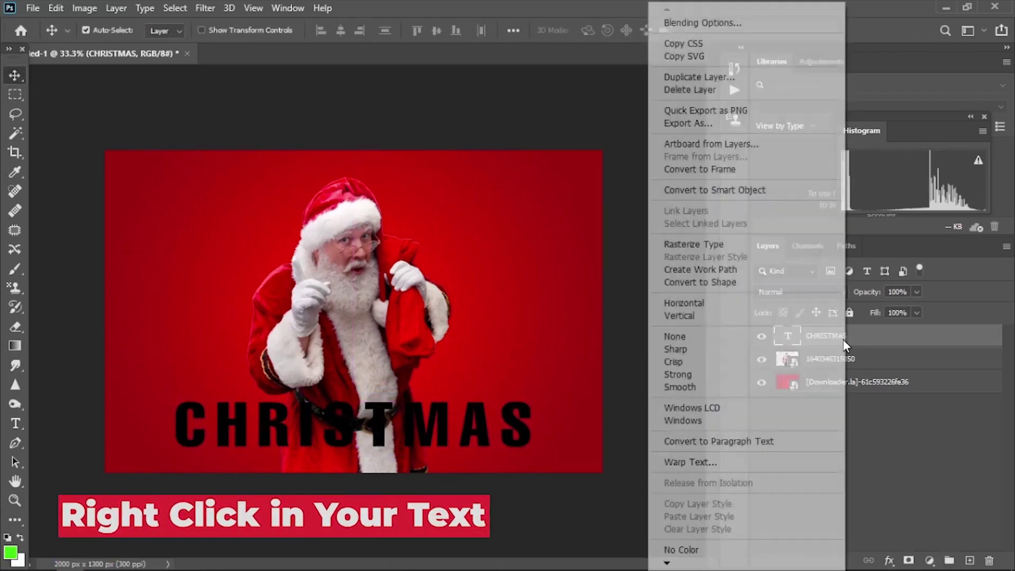
left_click(715, 27)
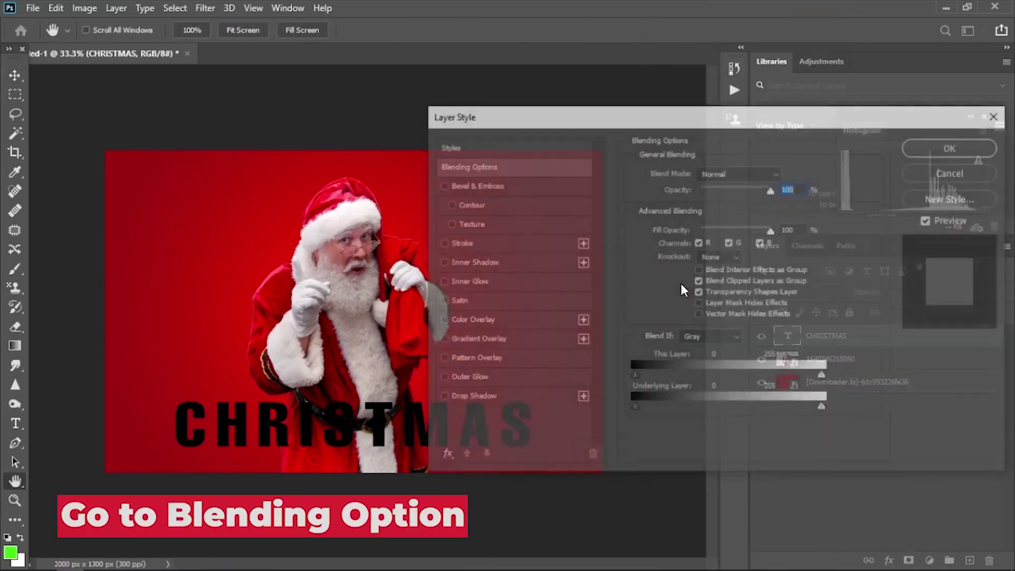
left_click_drag(562, 125, 537, 120)
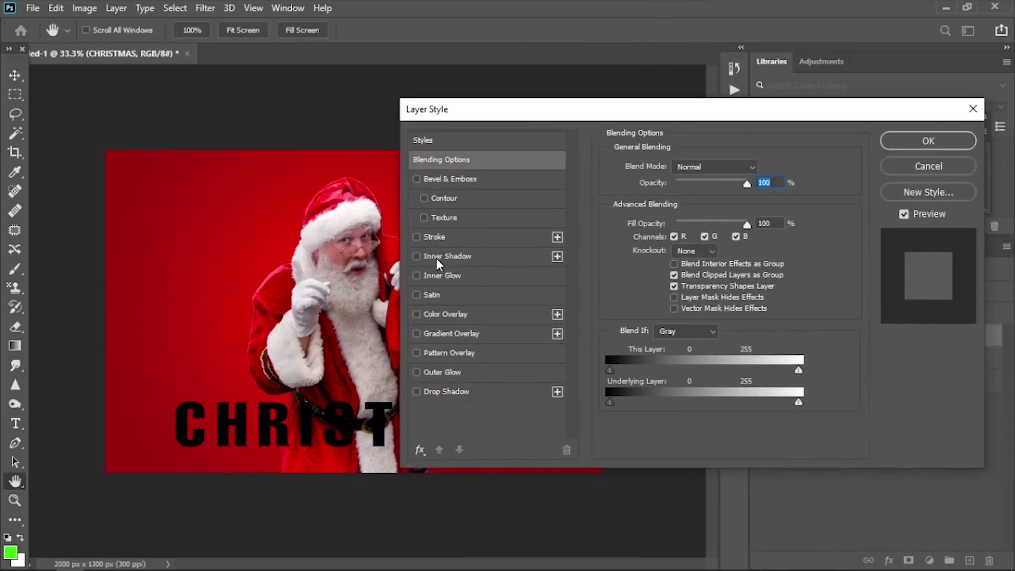
left_click(432, 239)
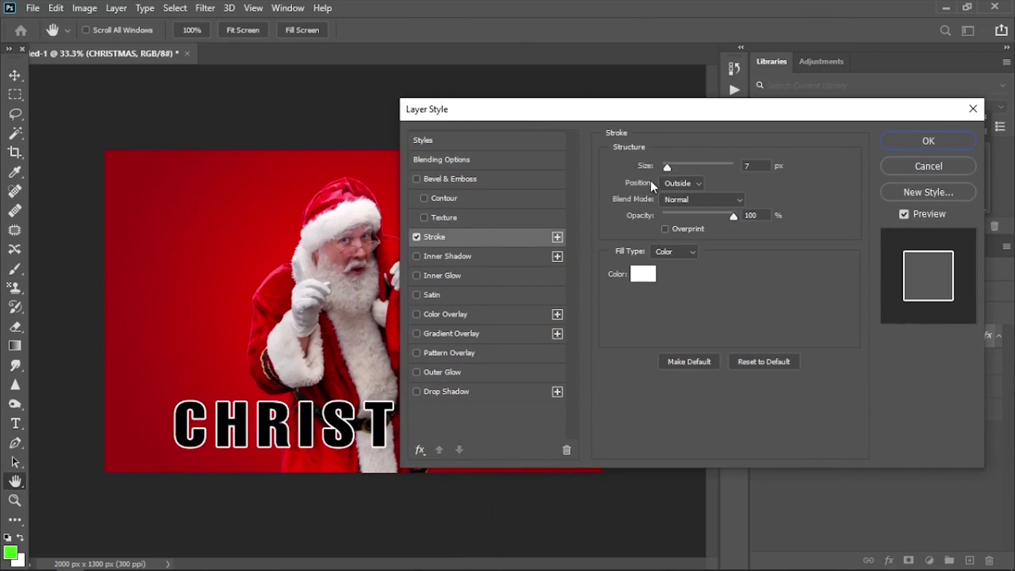
left_click_drag(666, 171, 672, 175)
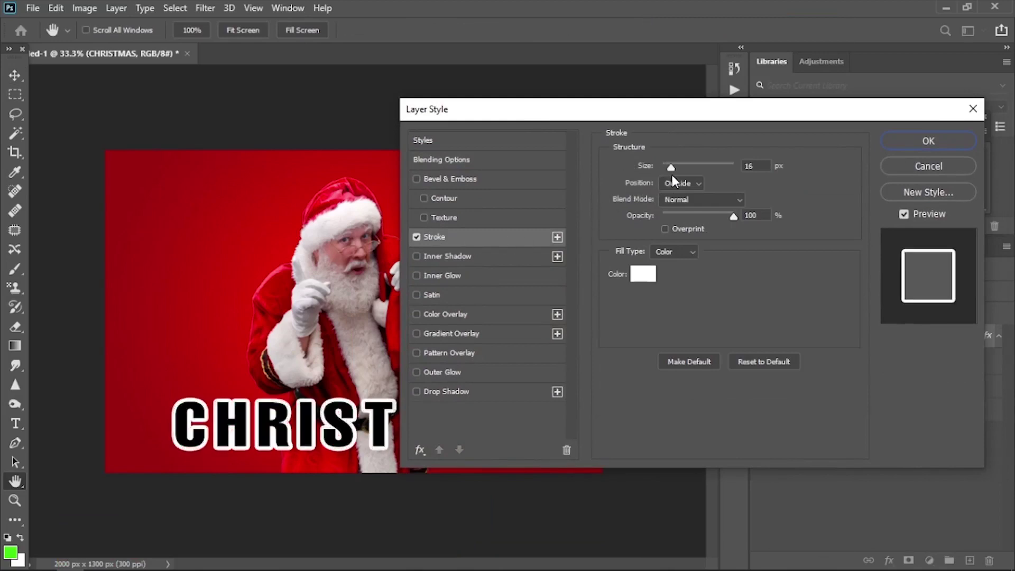
left_click(921, 144)
mouse_move(443, 431)
left_mouse_down()
mouse_move(433, 429)
mouse_move(441, 434)
left_mouse_up()
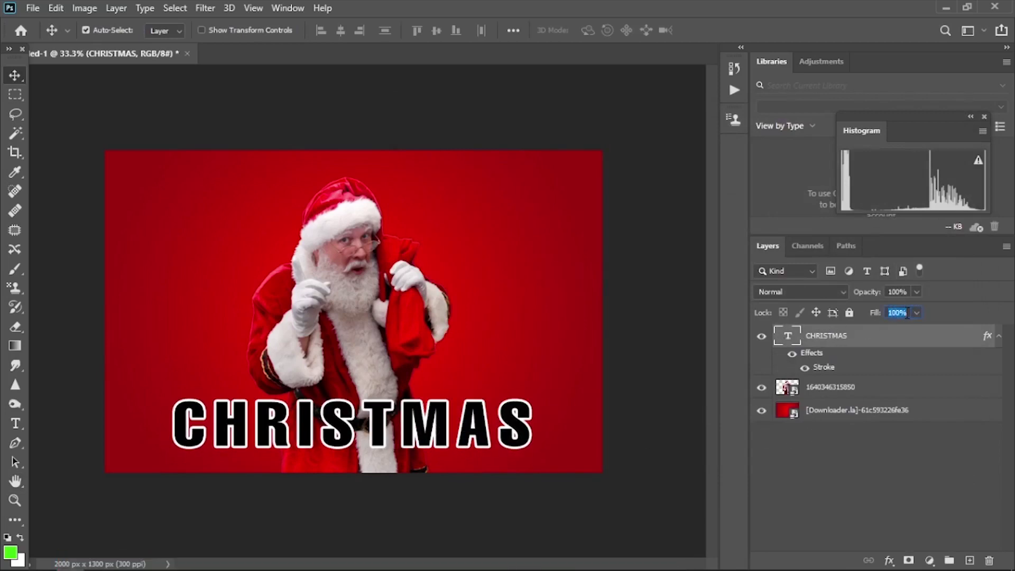
Set the CHRISTMAS layer's fill to 0%.
type("65")
key("Return")
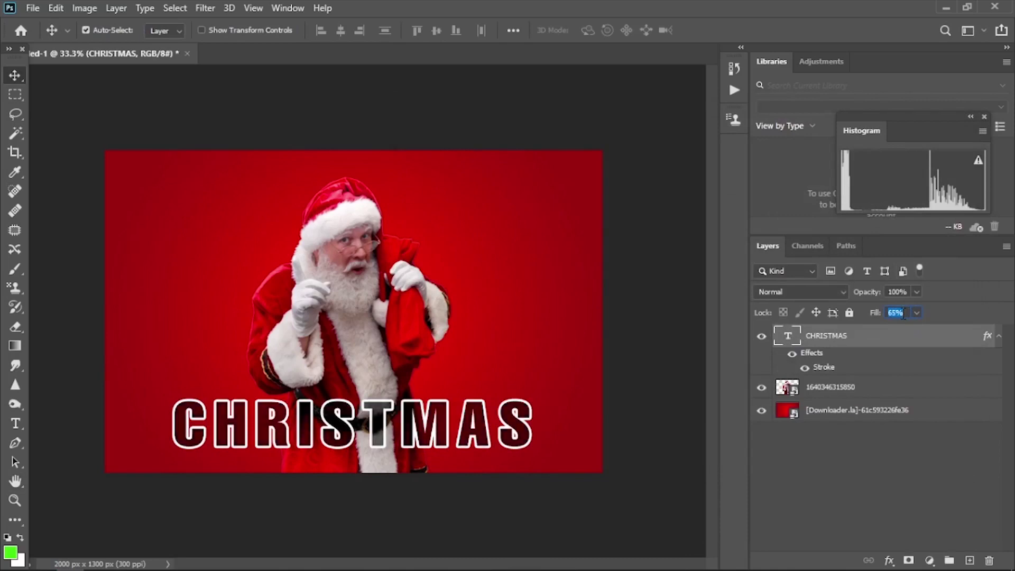
key("Down")
key("Down")
key("Down")
key("Down")
key("Down")
key("Down")
key("Down")
key("Down")
key("Down")
key("Down")
key("Down")
key("Down")
key("Down")
key("Down")
key("Down")
key("Down")
key("Down")
key("Down")
key("Down")
key("Down")
key("Down")
key("Down")
key("Down")
key("Down")
key("Down")
key("Down")
key("Down")
key("Down")
key("Down")
key("Down")
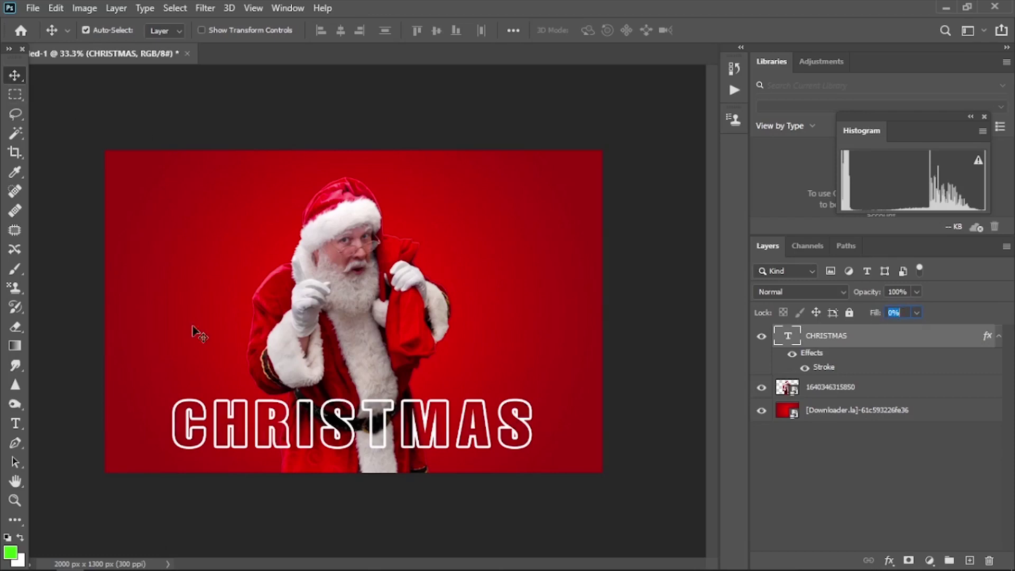
Enlarge the outlined CHRISTMAS text slightly and re-centre it on the canvas.
key("ctrl+t")
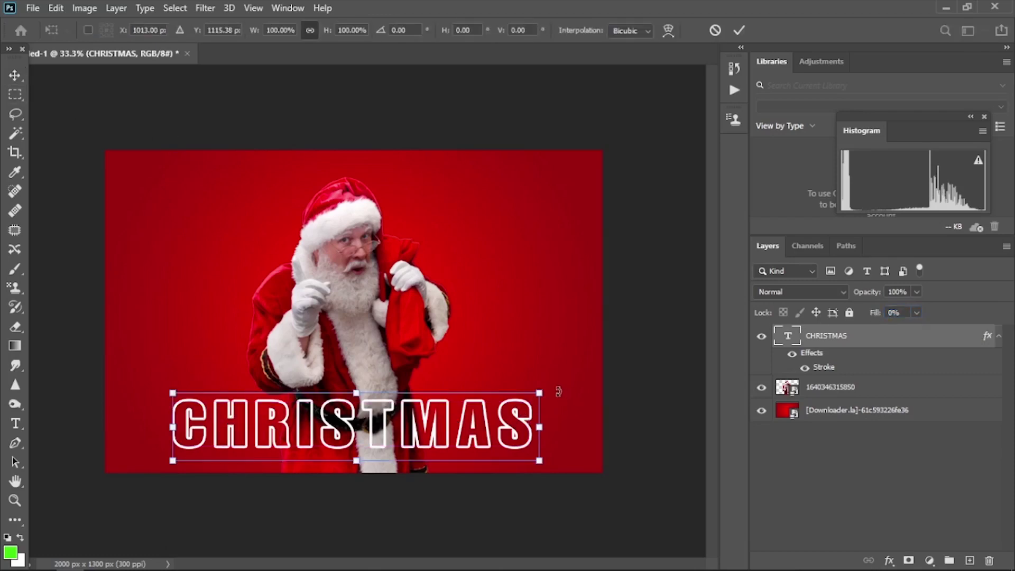
mouse_move(558, 391)
left_mouse_down()
mouse_move(550, 389)
mouse_move(566, 386)
left_mouse_up()
mouse_move(526, 421)
left_mouse_down()
mouse_move(502, 423)
mouse_move(516, 422)
left_mouse_up()
left_click(16, 76)
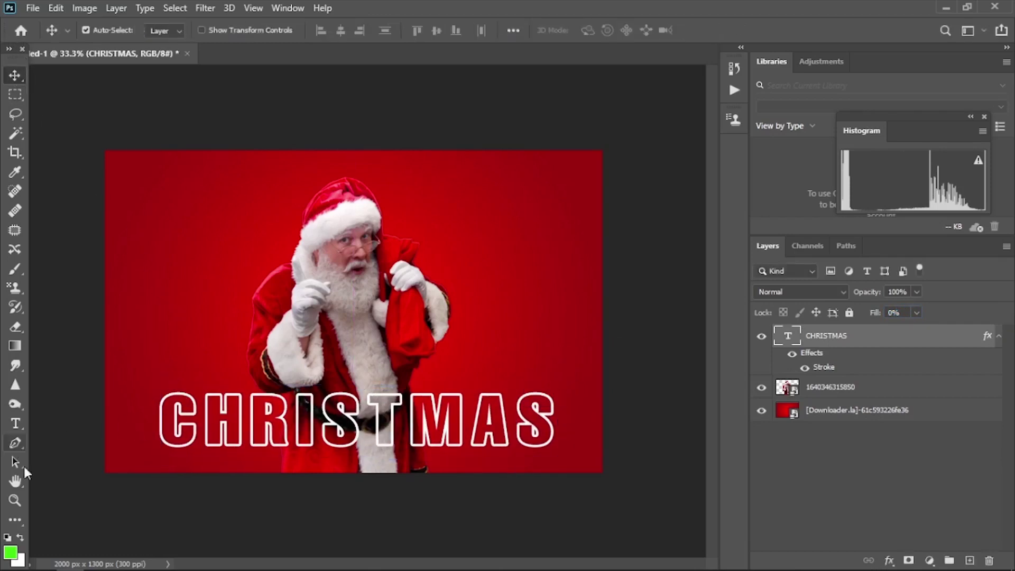
Add a text layer reading MERRY and position it just above the start of CHRISTMAS.
left_click(16, 425)
left_click(187, 368)
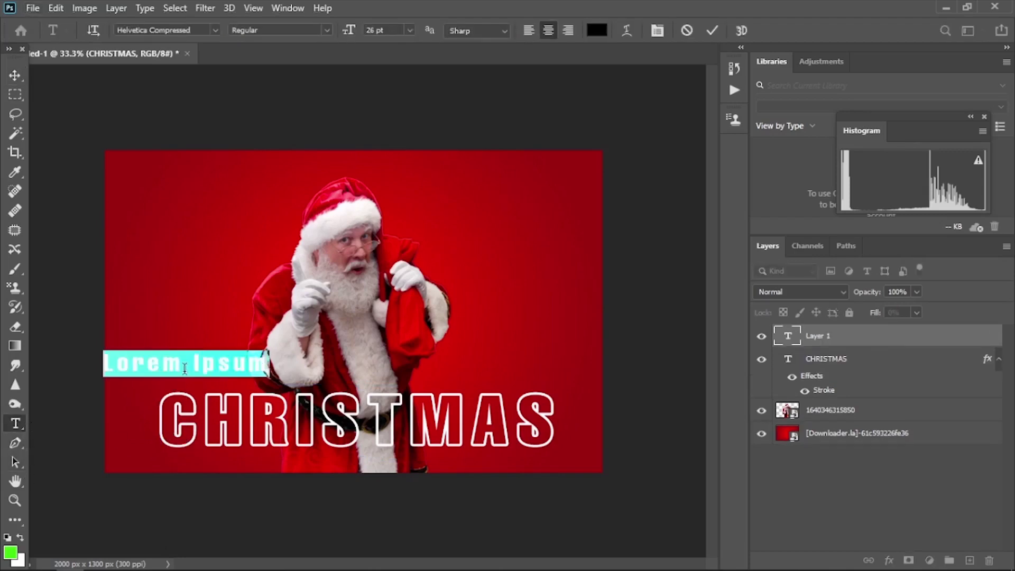
key("BackSpace")
type("MERRY")
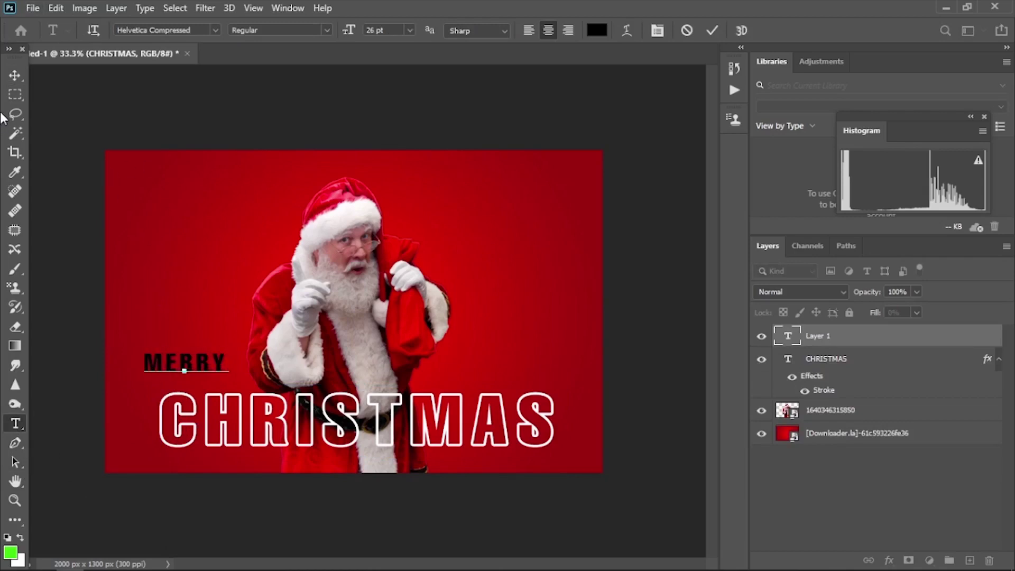
left_click(11, 75)
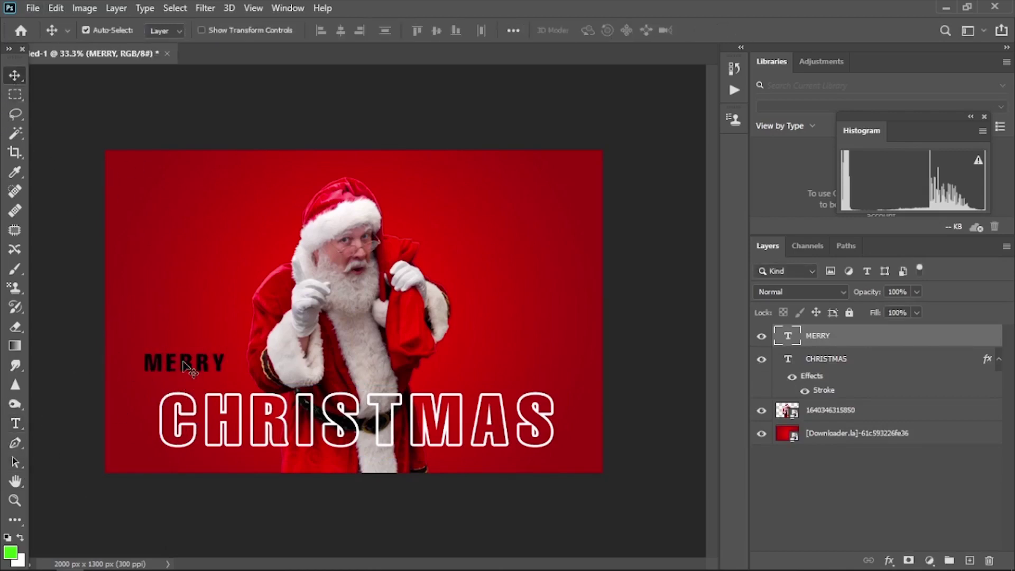
left_click_drag(184, 366, 200, 374)
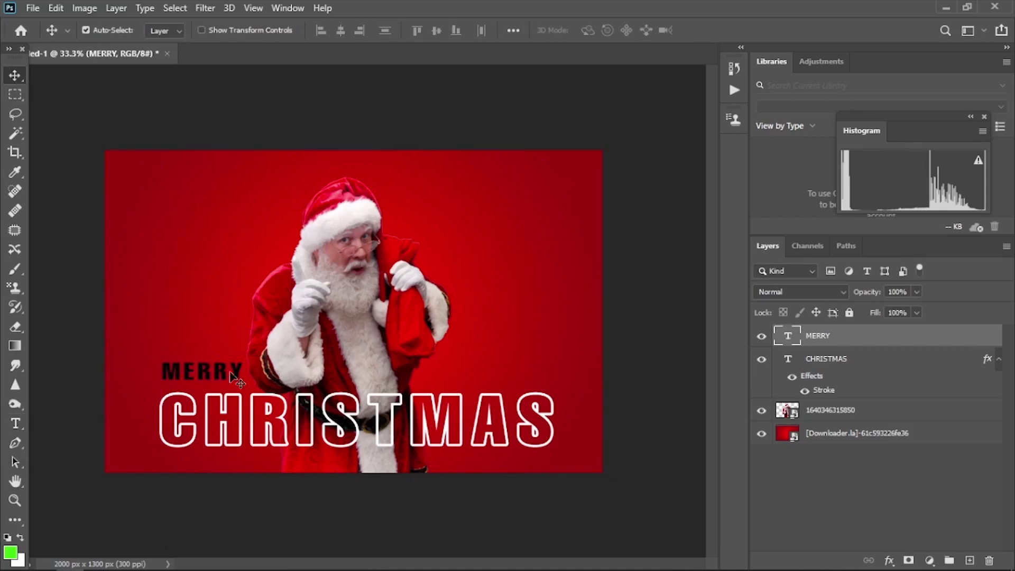
Apply a 6 px white outside stroke to the MERRY text and nudge the word sideways.
right_click(840, 334)
left_click(694, 23)
left_click(433, 238)
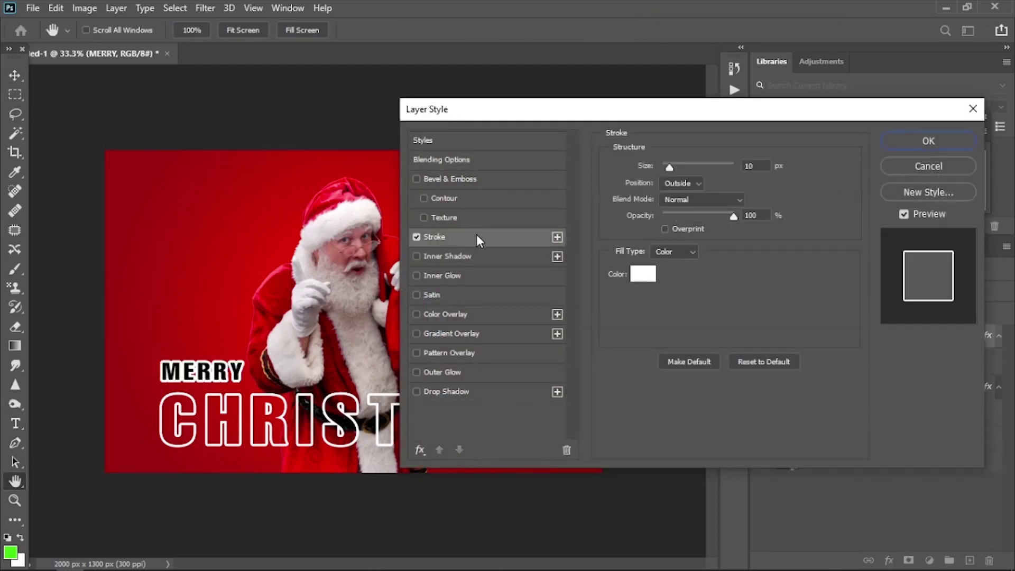
left_click_drag(667, 164, 667, 166)
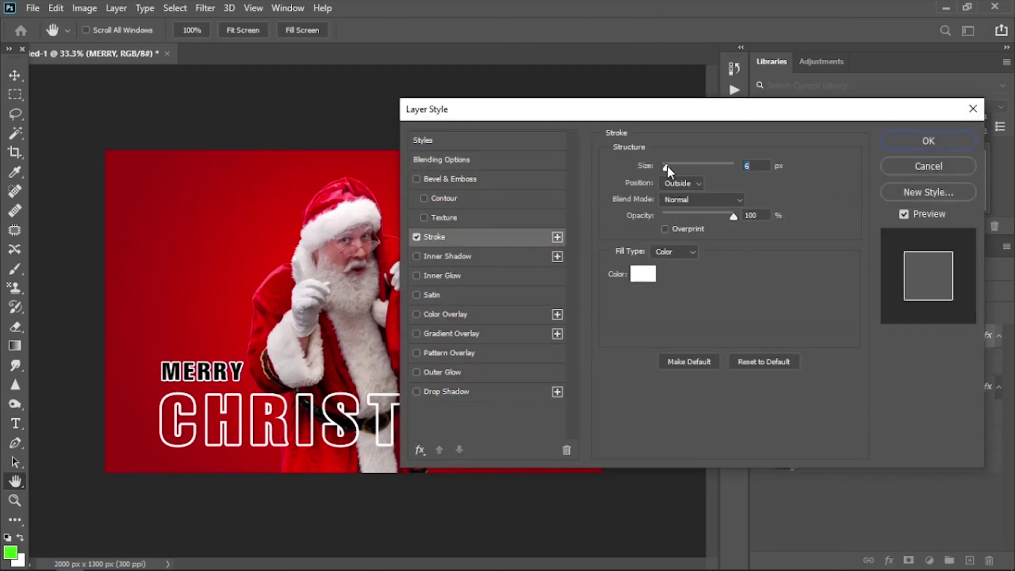
key("Return")
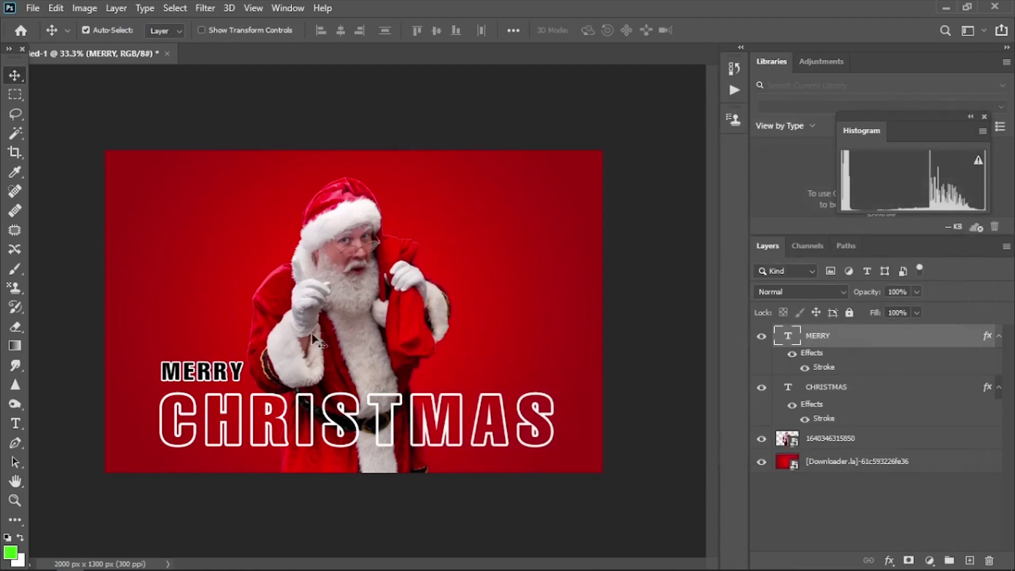
left_click_drag(212, 371, 216, 372)
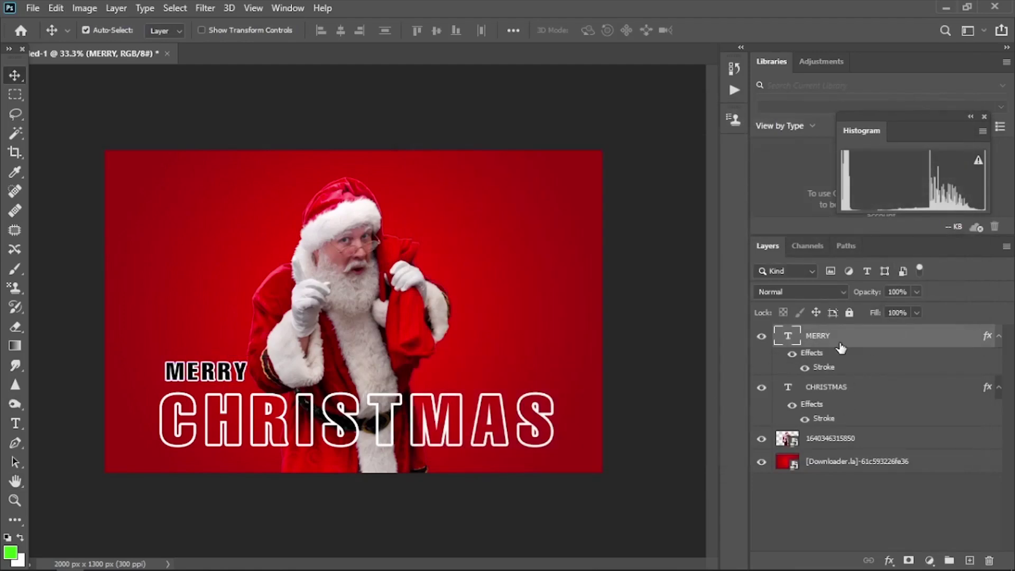
Set the MERRY layer's fill to 33%.
left_click(900, 313)
type("85")
key("Return")
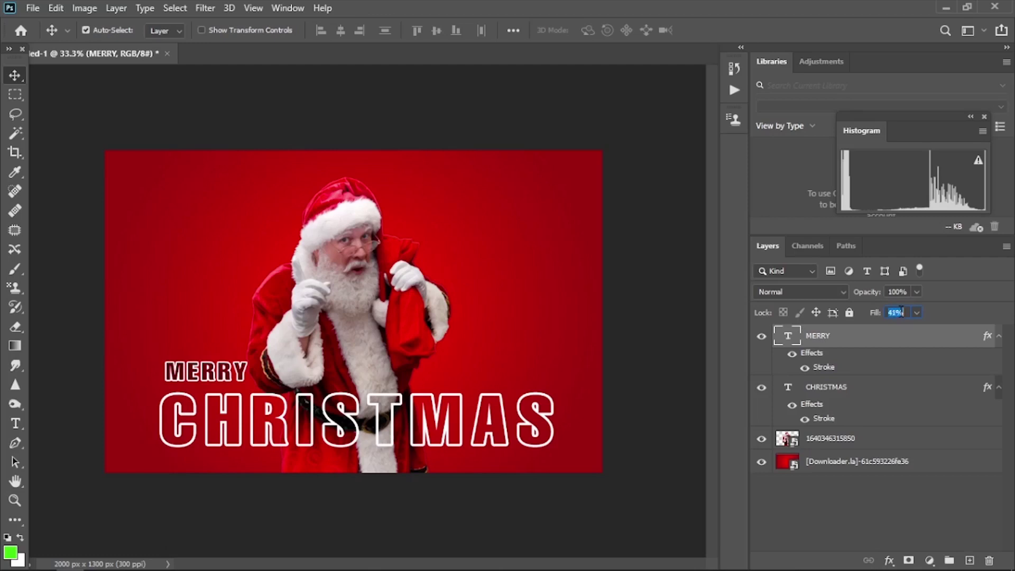
type("20")
key("Return")
Move the MERRY layer beneath the Santa layer and align the word just above the start of CHRISTMAS.
left_click_drag(198, 374, 258, 323)
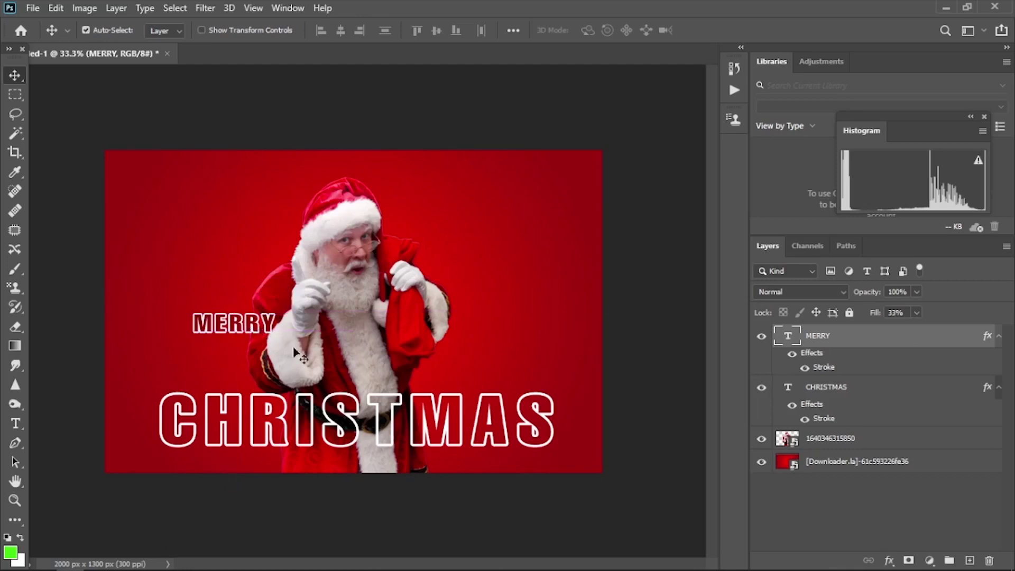
left_click_drag(822, 350, 835, 463)
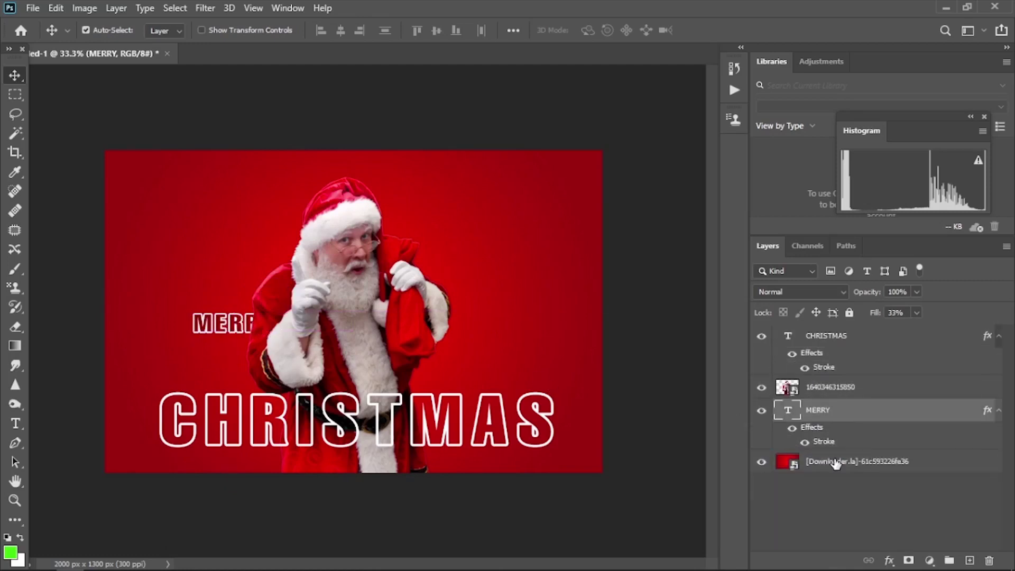
left_click_drag(218, 331, 201, 365)
left_click_drag(222, 429, 214, 421)
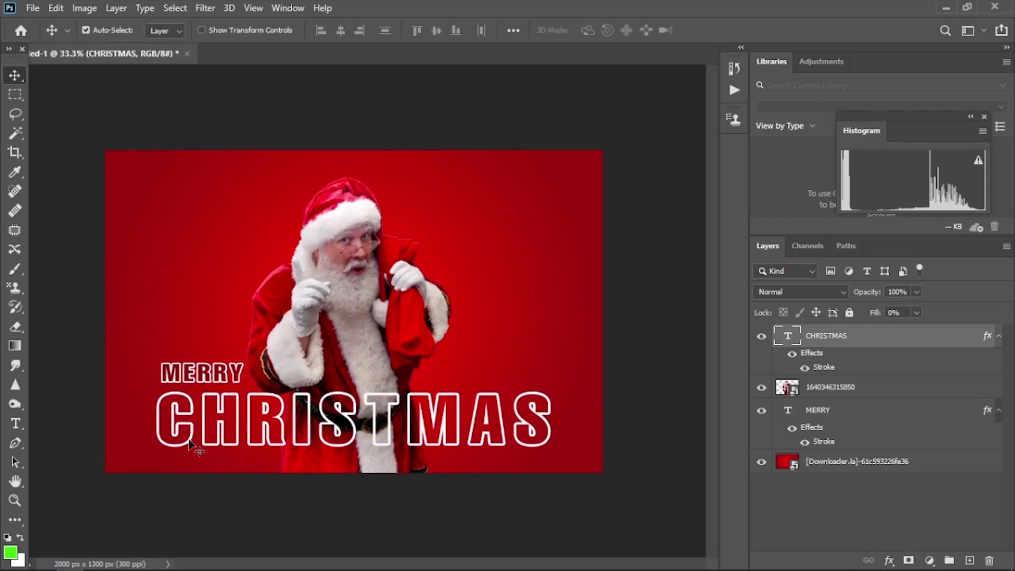
Add a text layer reading MY FRIENDS just above the end of CHRISTMAS.
left_click(15, 424)
left_click(476, 362)
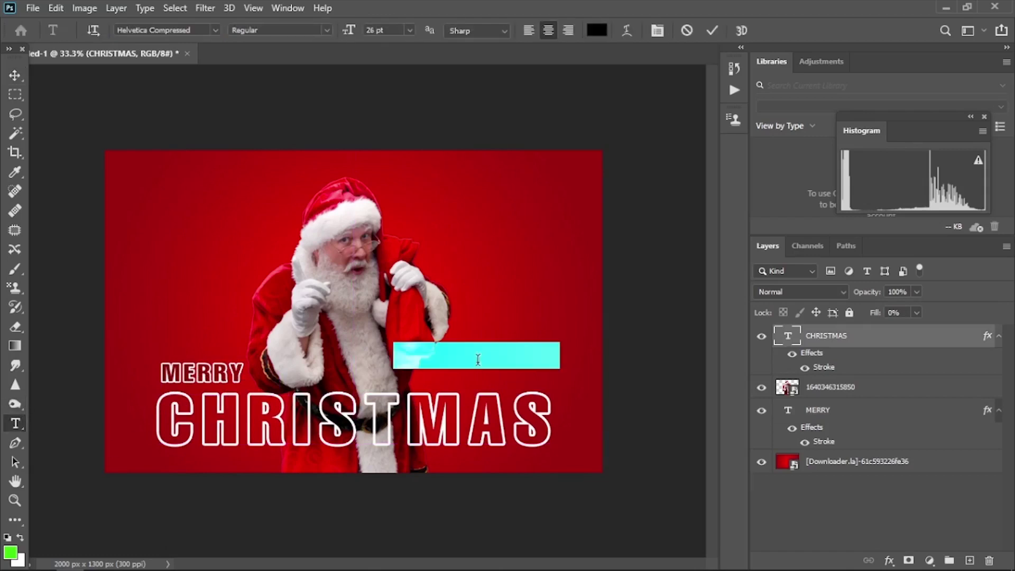
key("BackSpace")
type("MY FRIENDS")
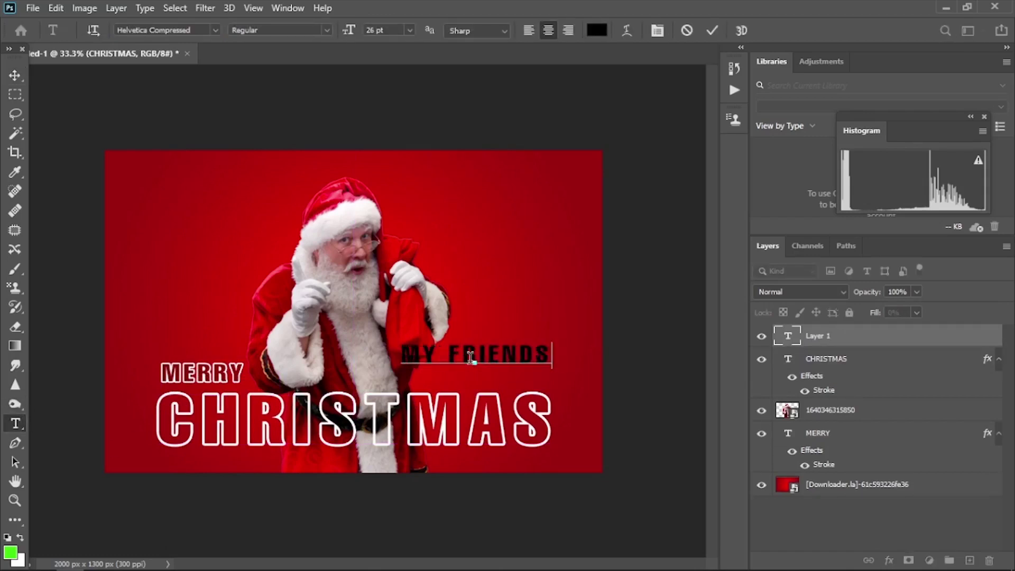
key("ctrl+Return")
Move MY FRIENDS beneath the end of CHRISTMAS and shift MERRY and CHRISTMAS slightly upward and sideways to make room.
key("v")
left_click_drag(545, 357, 556, 360)
left_click_drag(373, 391, 374, 393)
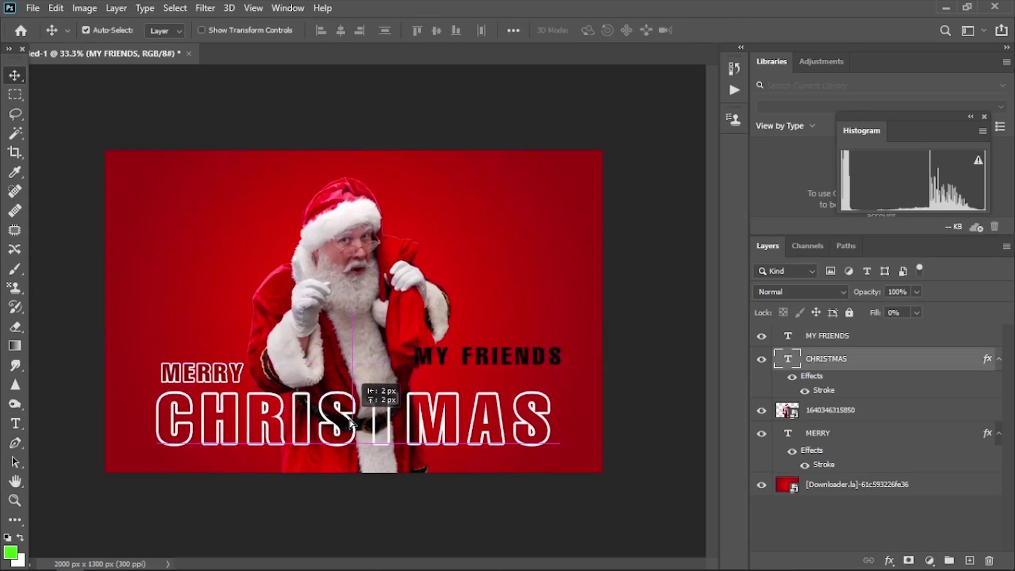
left_click_drag(529, 357, 524, 455)
left_click_drag(201, 372, 240, 385)
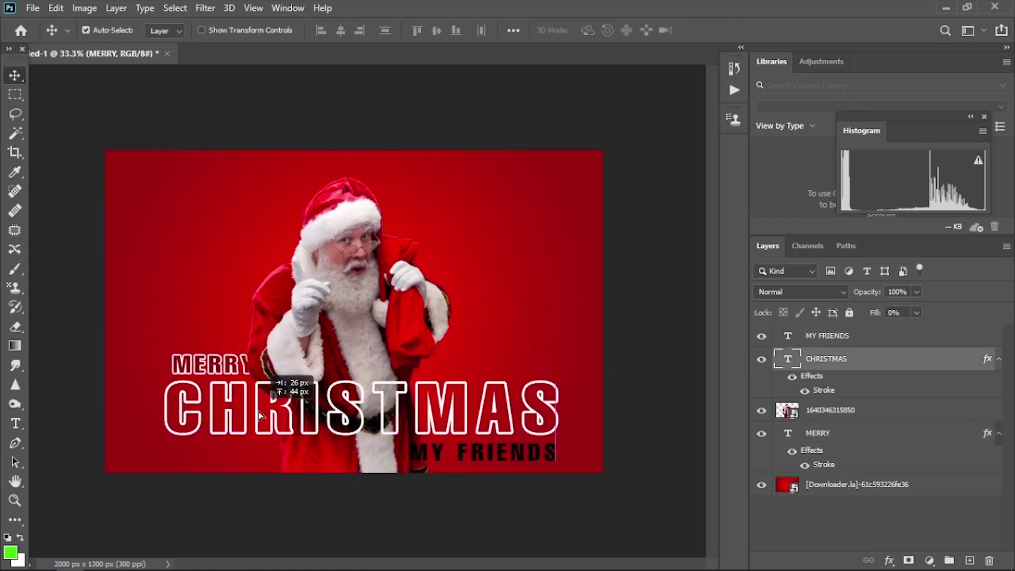
Shrink MY FRIENDS slightly to line up with the end of CHRISTMAS and move its layer beneath the Santa layer.
left_click(502, 452)
key("ctrl+t")
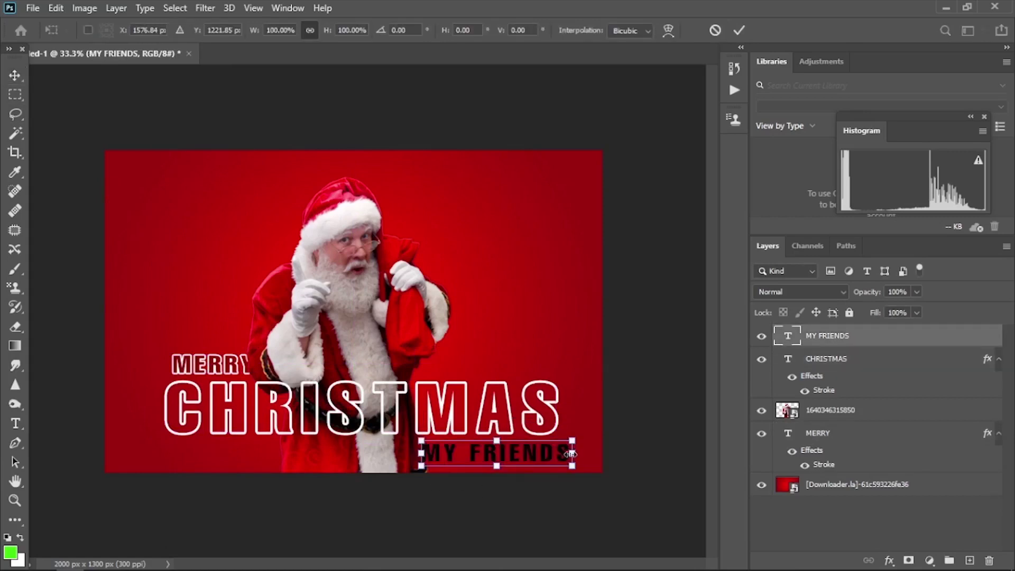
left_click_drag(571, 454, 557, 454)
key("Return")
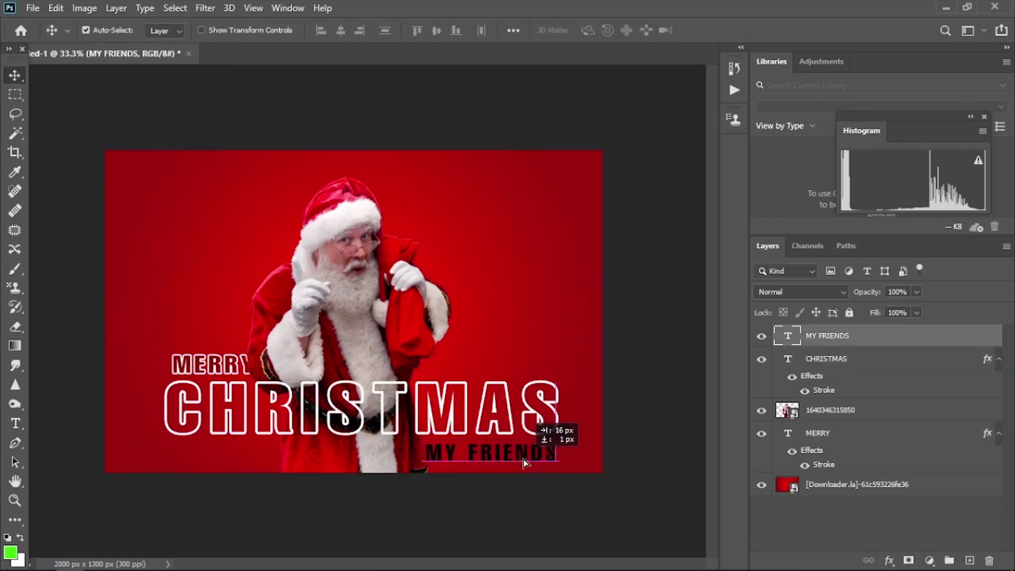
left_click_drag(841, 345, 835, 420)
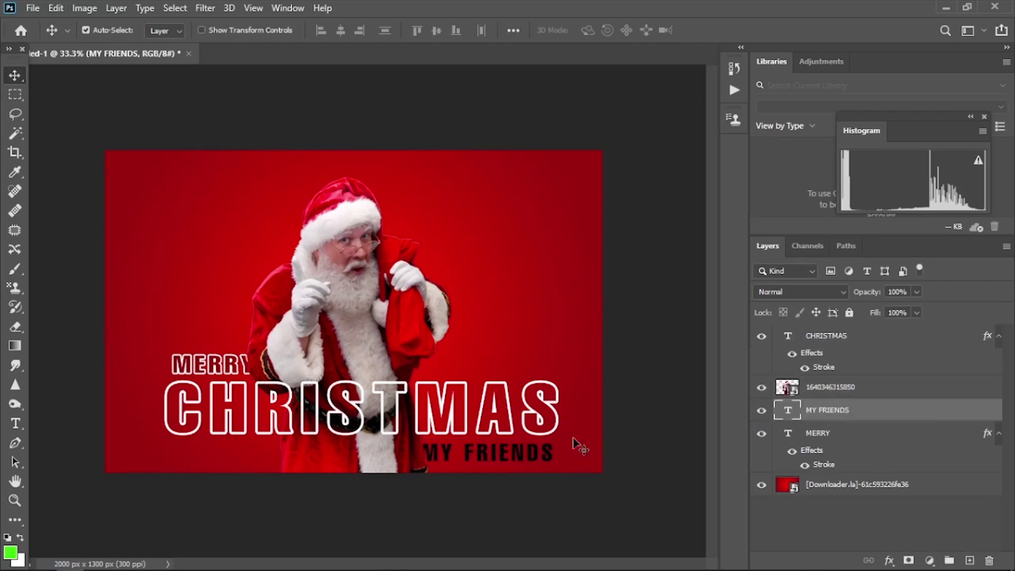
left_click_drag(538, 452, 539, 452)
Apply a thin white outside stroke to the MY FRIENDS text and set the layer's fill to 4%.
left_click(15, 423)
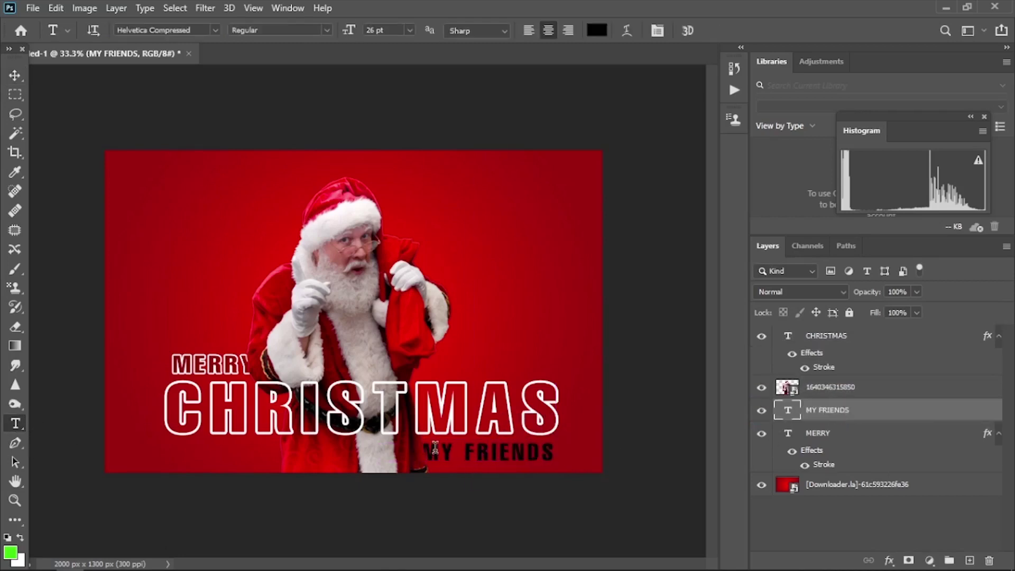
key("v")
right_click(844, 415)
left_click(698, 21)
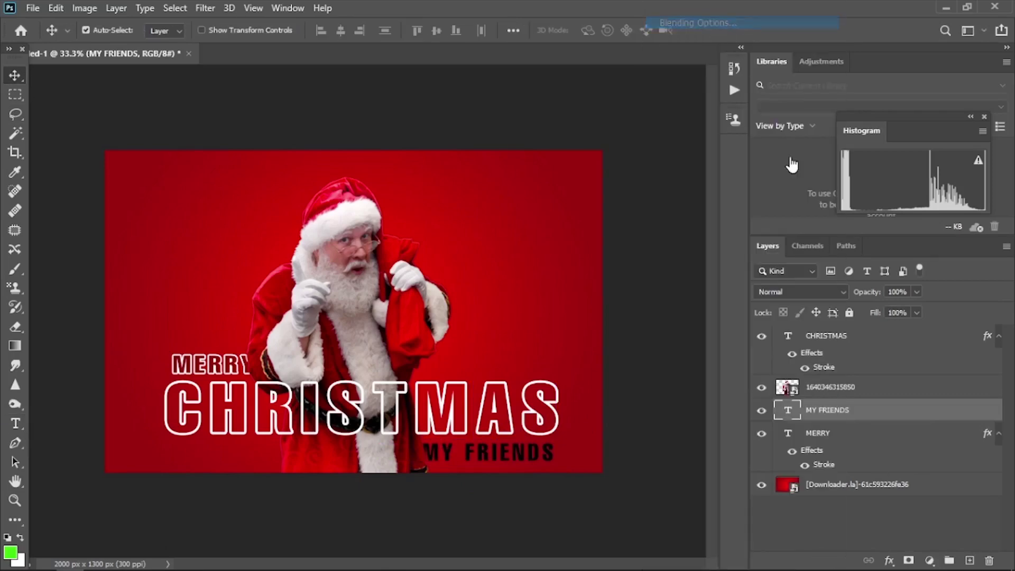
left_click(460, 238)
mouse_move(539, 114)
left_mouse_down()
mouse_move(746, 117)
mouse_move(741, 96)
left_mouse_up()
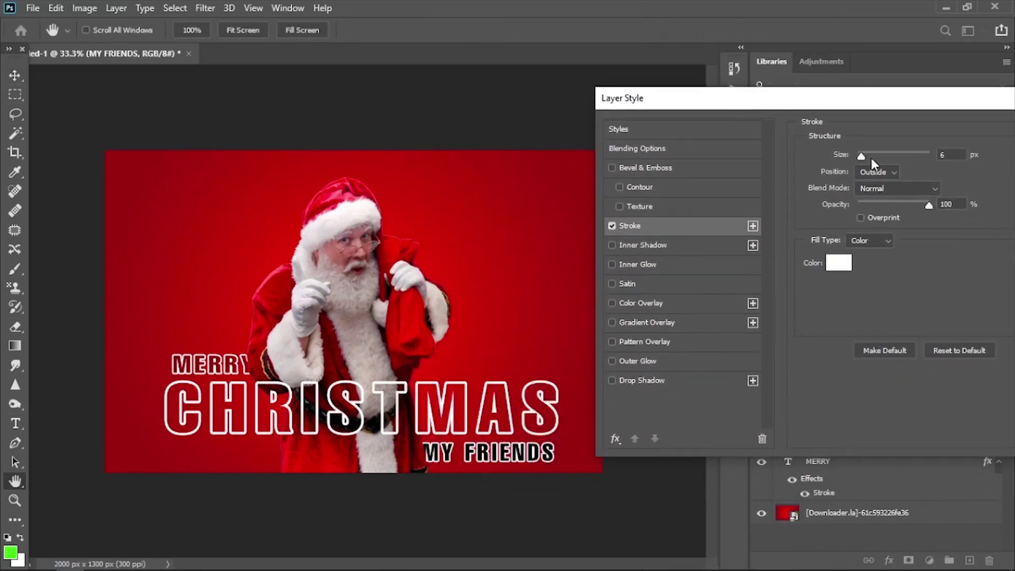
mouse_move(870, 155)
left_mouse_down()
mouse_move(884, 156)
mouse_move(858, 159)
left_mouse_up()
mouse_move(858, 99)
left_mouse_down()
mouse_move(722, 59)
mouse_move(579, 37)
left_mouse_up()
key("Return")
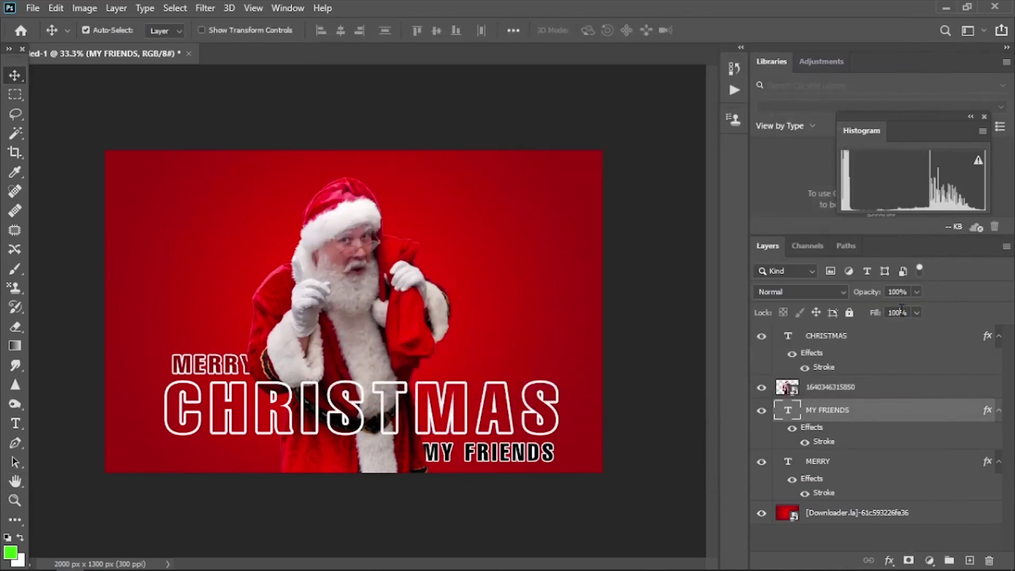
type("4")
Add a text layer reading BE HAPPY near the top of the poster by Santa's hat.
left_click(15, 424)
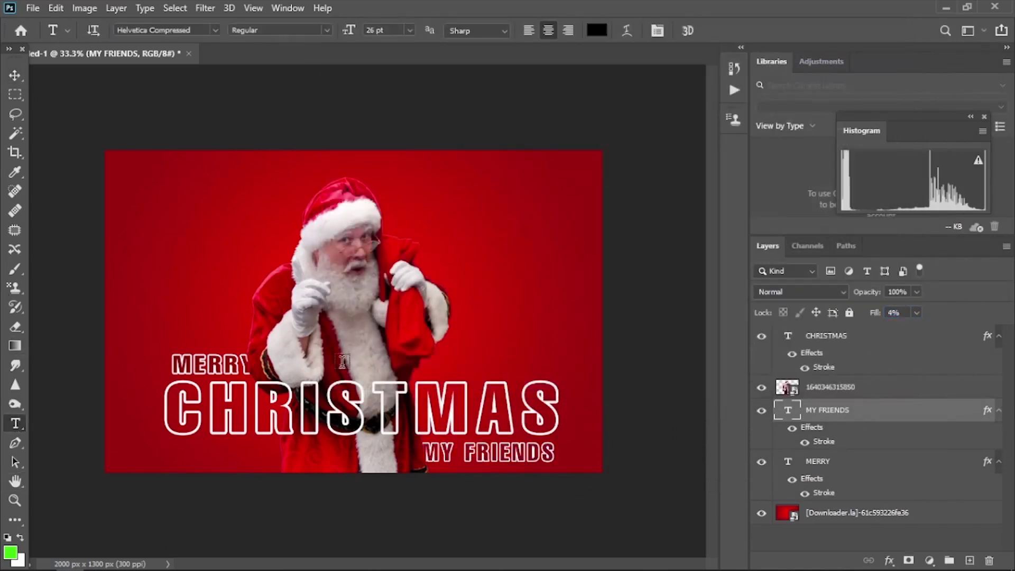
left_click(402, 191)
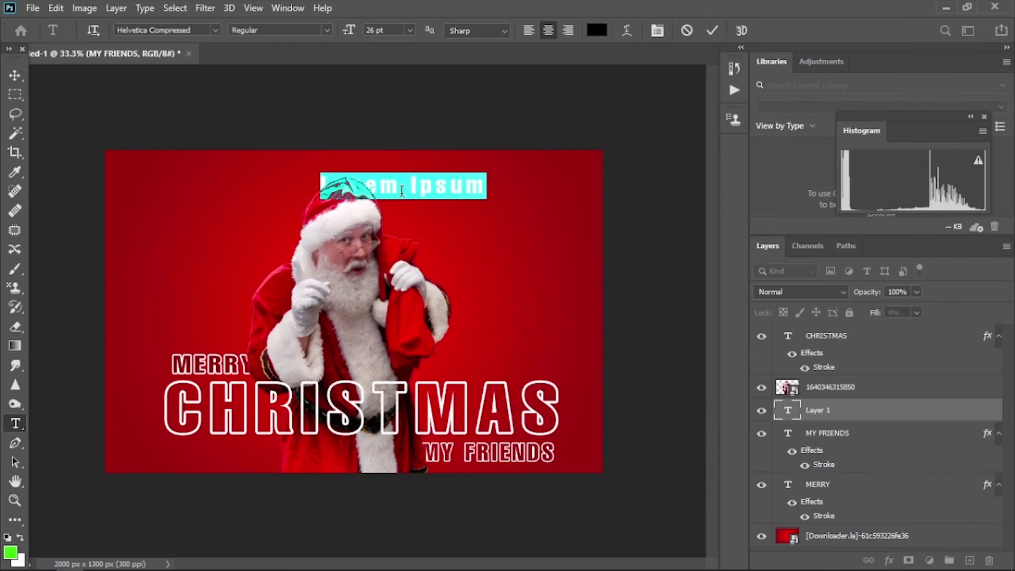
key("BackSpace")
type("BE")
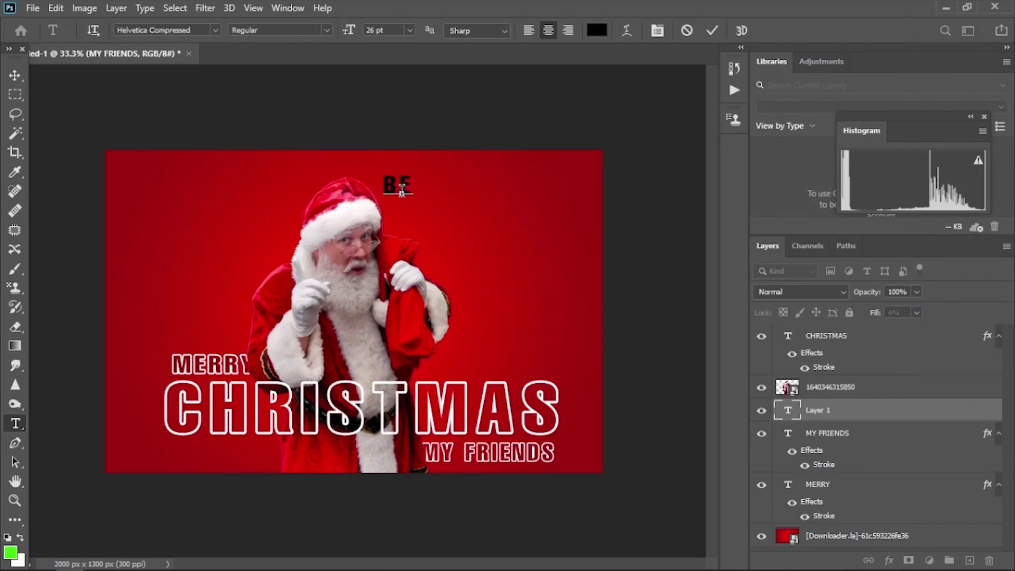
type(" HAPP")
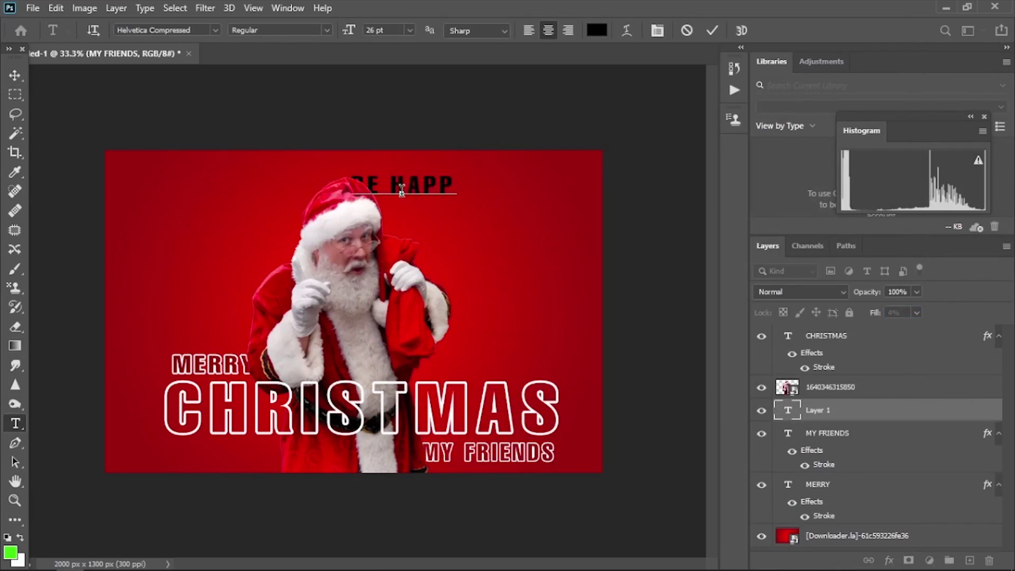
type("Y")
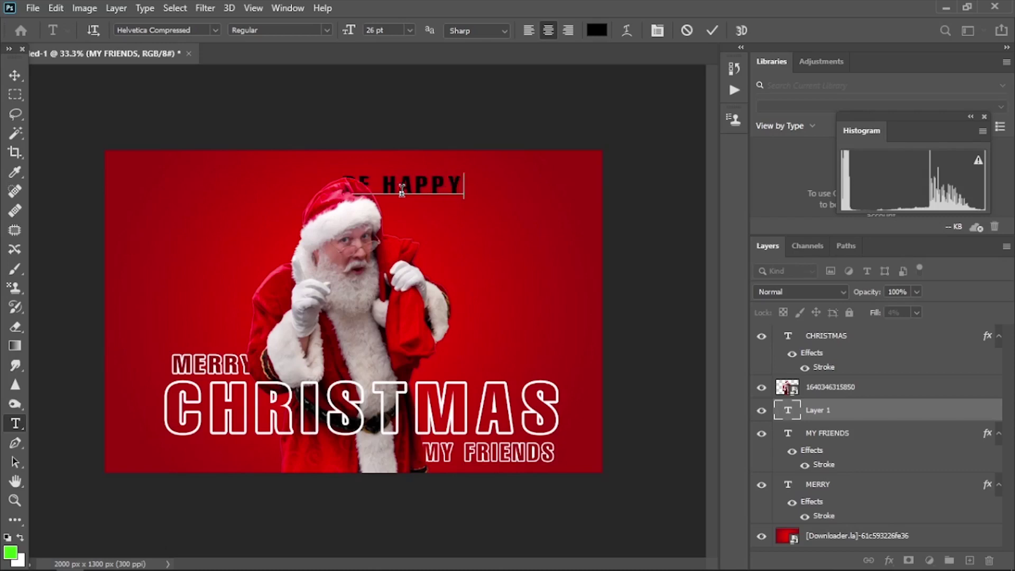
Enlarge the BE HAPPY text to about 39.82 pt and place it in the empty area beside Santa's hat.
left_click(15, 75)
left_click_drag(409, 204, 481, 232)
key("ctrl+t")
left_click_drag(534, 200, 603, 187)
left_click_drag(506, 227, 495, 207)
left_click(16, 75)
Change the font of the whole BE HAPPY text to Freestyle Script.
left_click(14, 423)
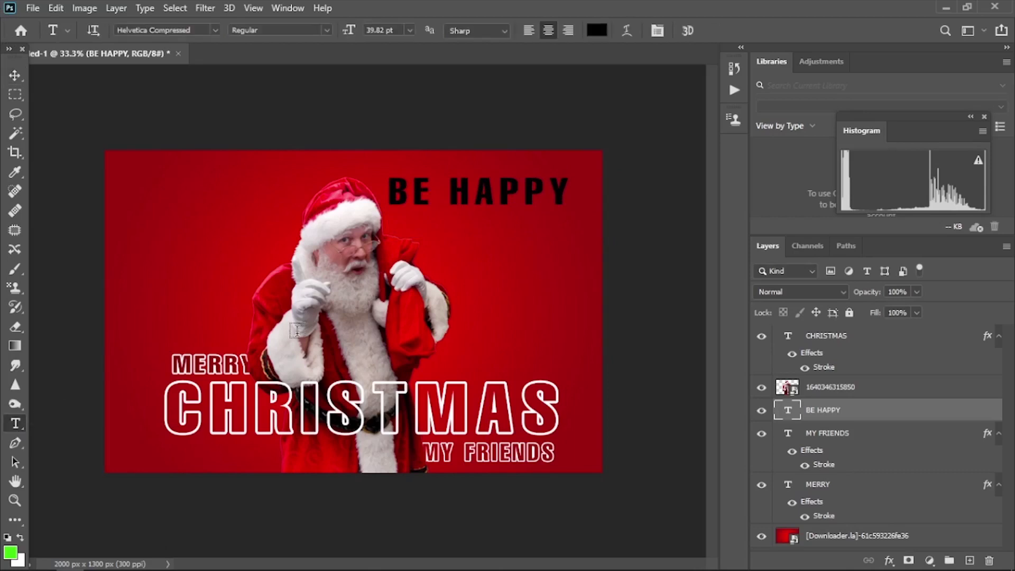
left_click(479, 186)
left_click_drag(386, 186, 623, 183)
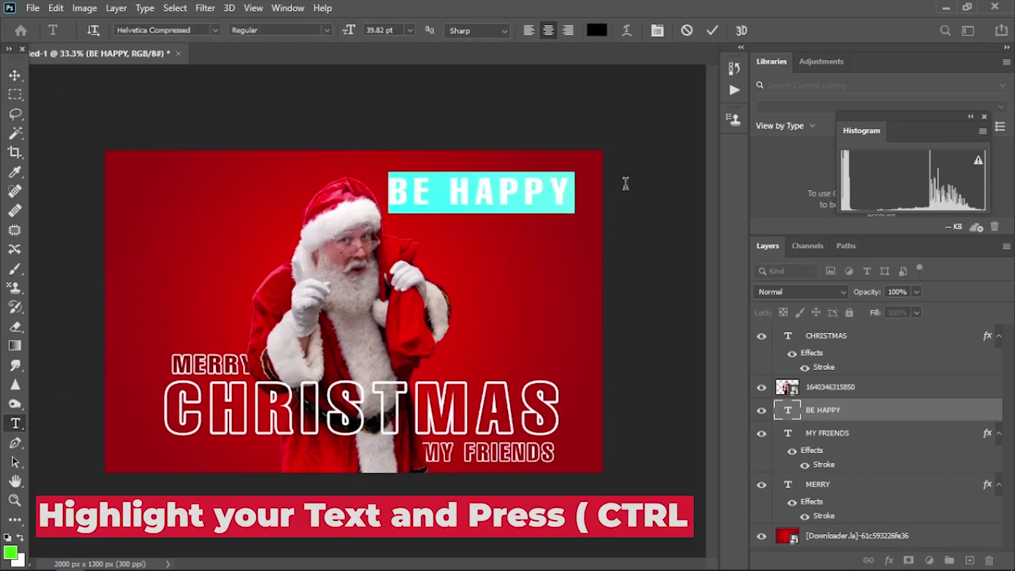
key("ctrl+t")
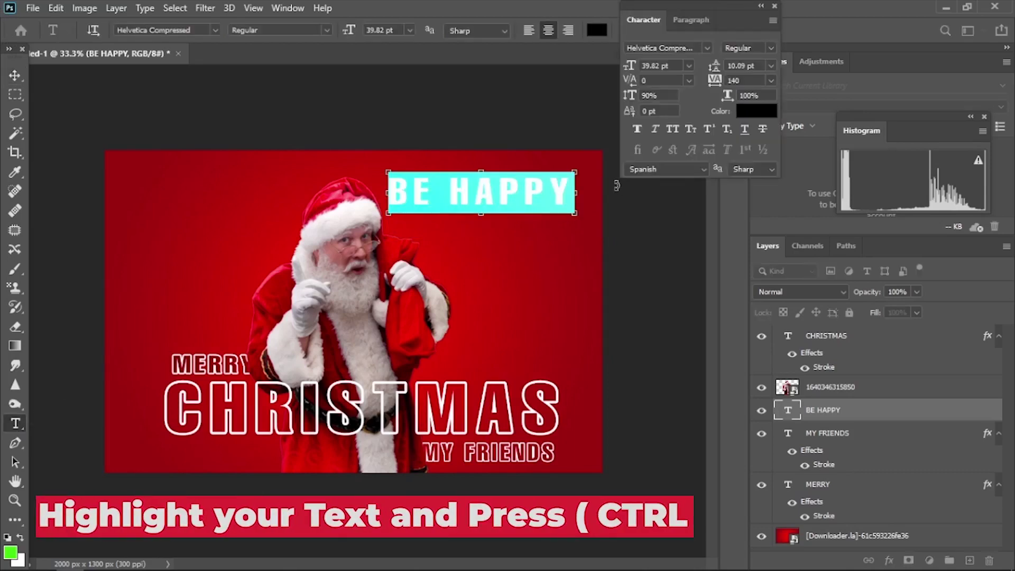
left_click(706, 48)
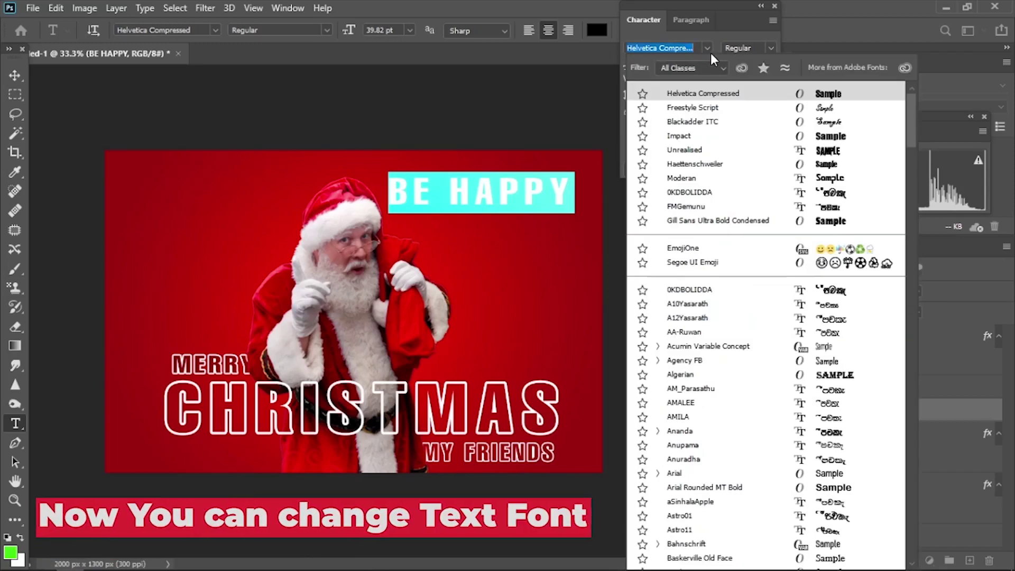
left_click(762, 109)
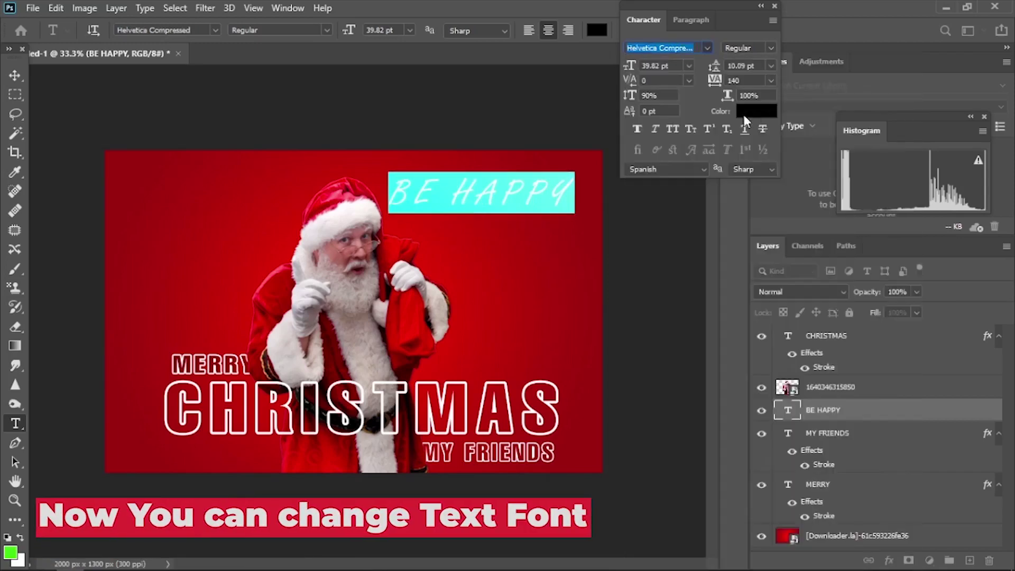
left_click(15, 77)
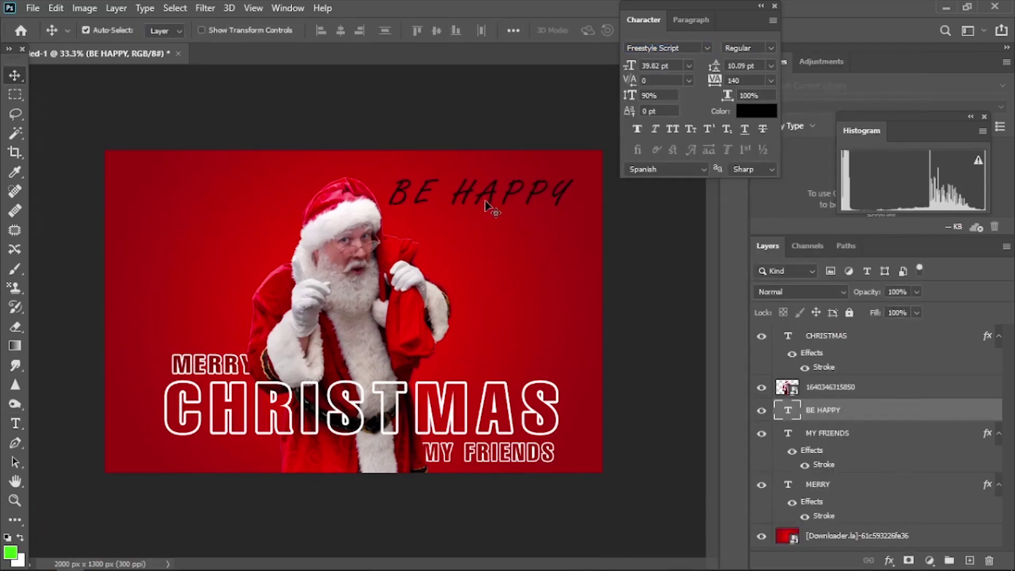
Scale the BE HAPPY text up to about 47.39 pt and reposition it so its start tucks behind Santa's hat.
key("ctrl+t")
left_click_drag(576, 168, 612, 162)
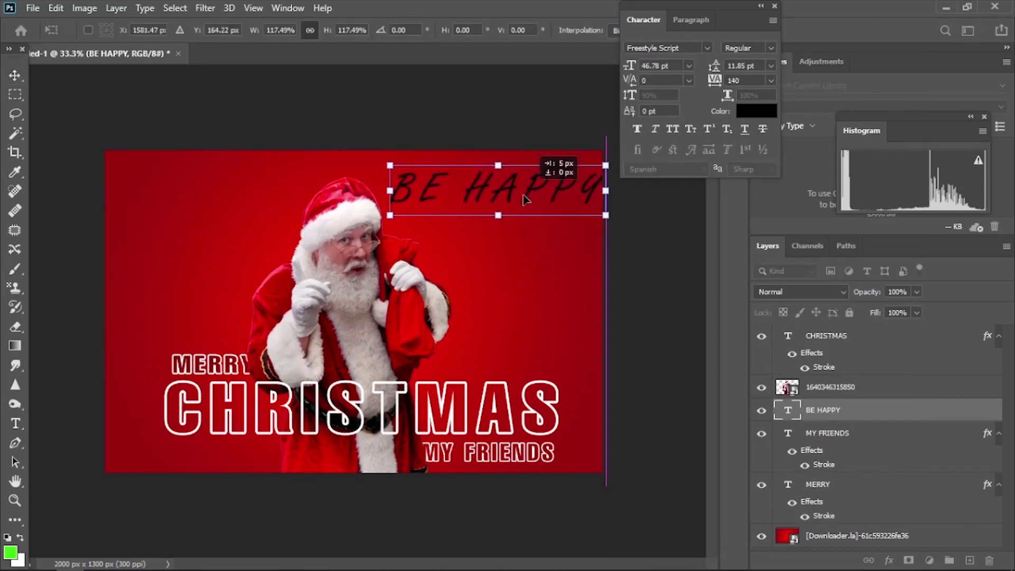
left_click_drag(531, 189, 511, 199)
left_click_drag(595, 171, 589, 177)
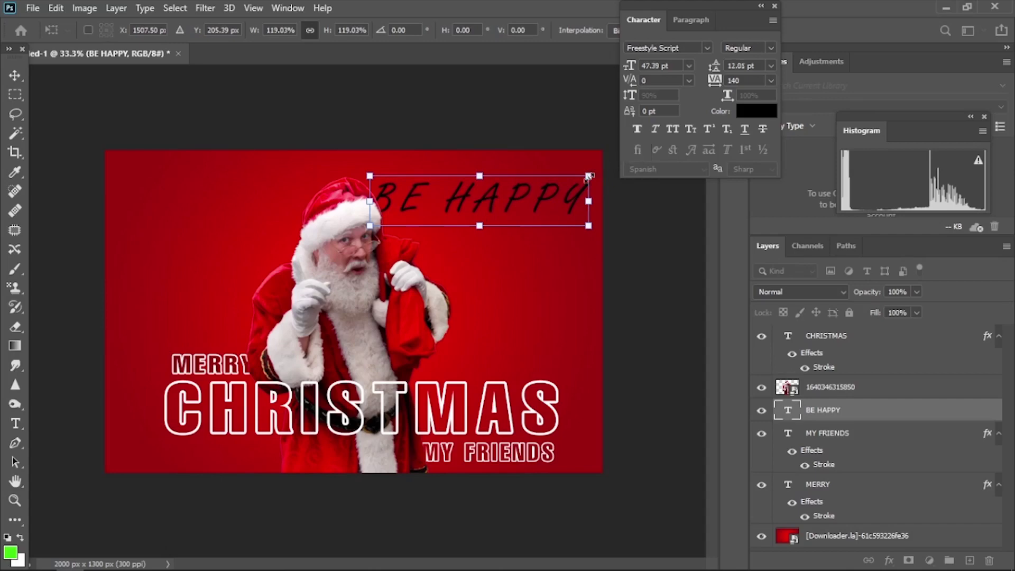
left_click(7, 68)
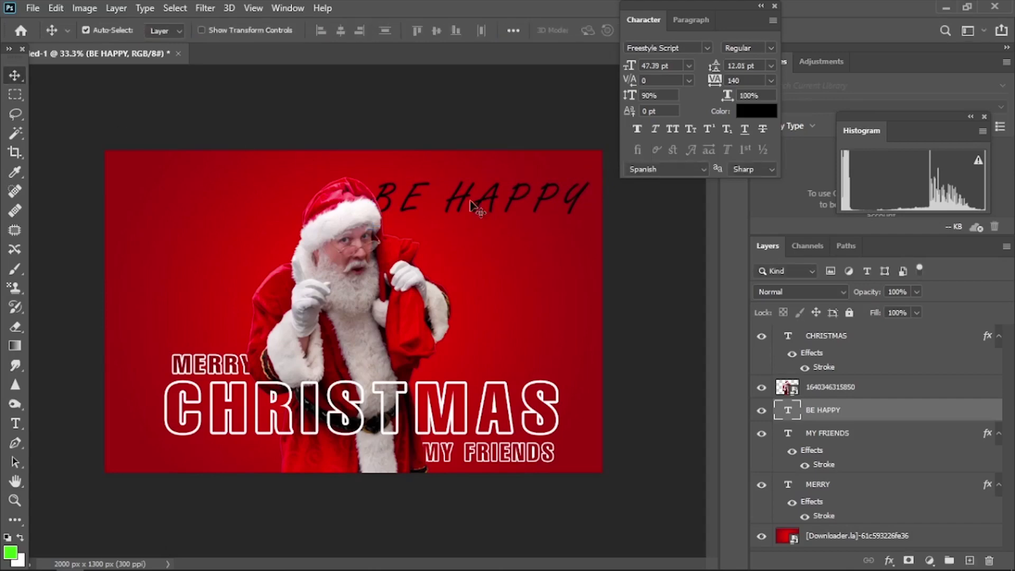
Apply a 5 px white outside stroke to the BE HAPPY text, leaving the Satin effect off.
right_click(818, 409)
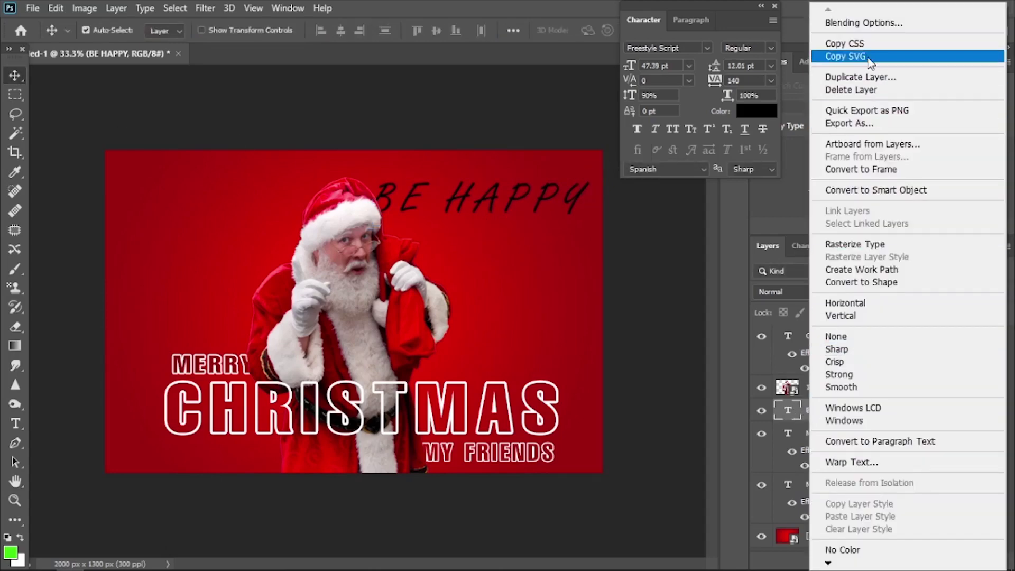
left_click(864, 27)
left_click(365, 222)
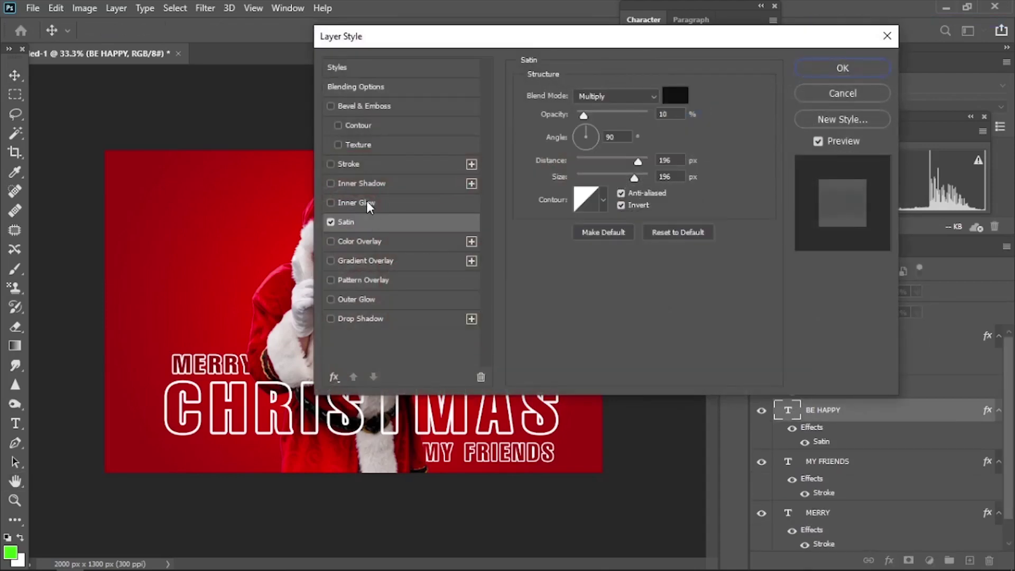
left_click(329, 222)
left_click(341, 164)
left_click_drag(479, 48, 403, 270)
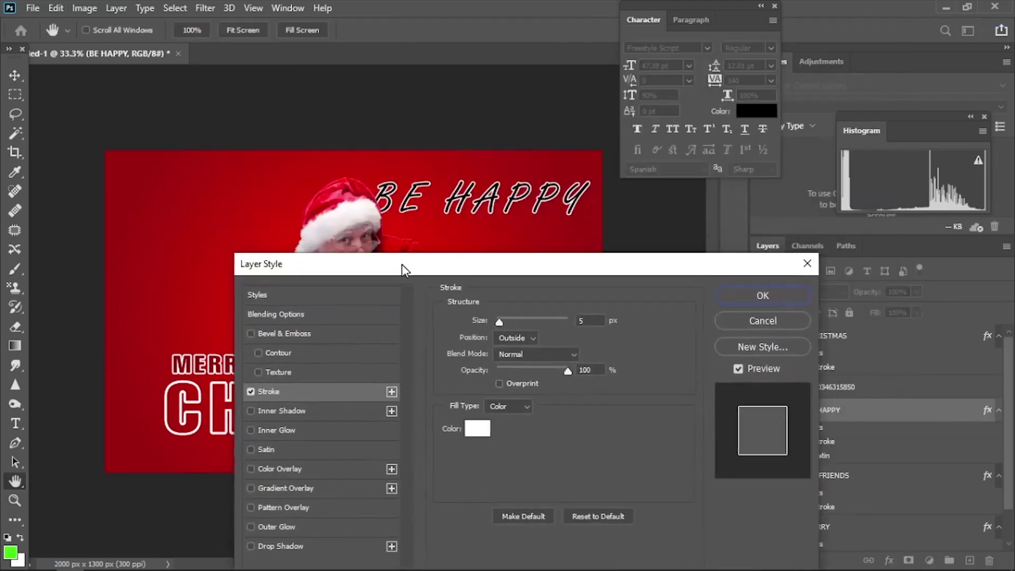
left_click_drag(498, 322, 500, 324)
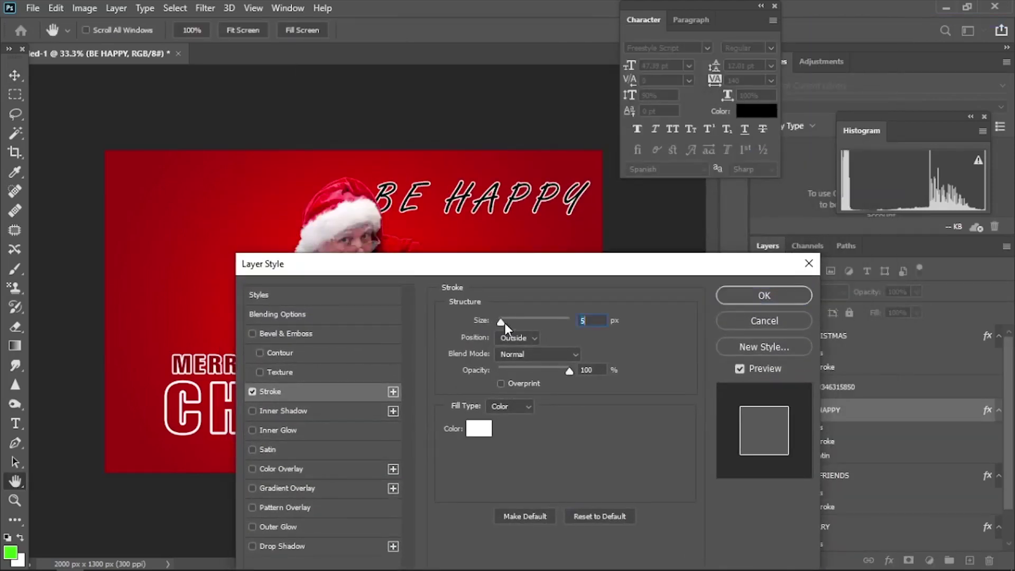
left_click(745, 296)
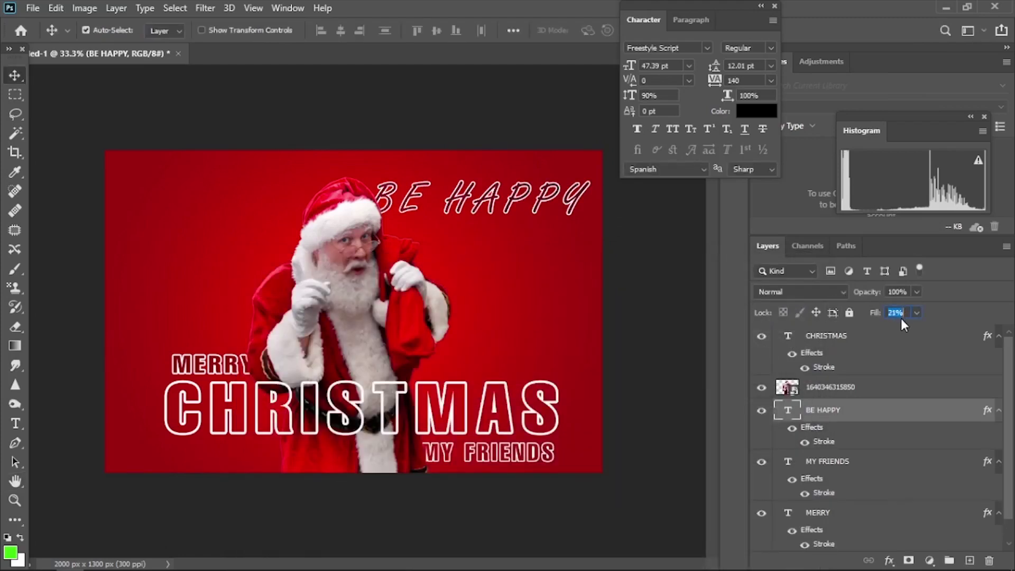
Set the BE HAPPY layer's fill to 22% and nudge the text slightly.
type("22")
key("Return")
left_click_drag(528, 210, 527, 210)
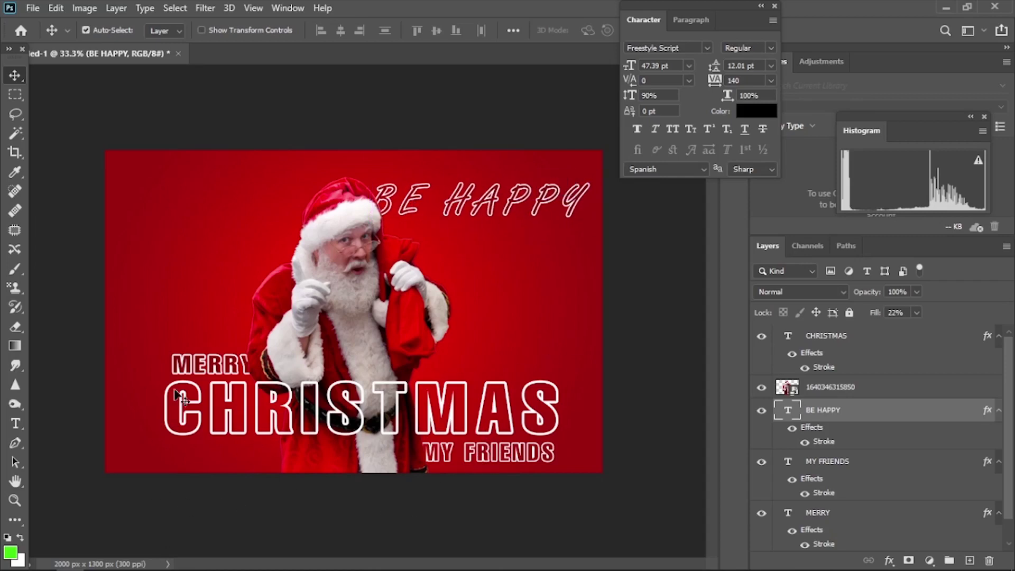
Place Beautiful_Christmas_Tree_PNG_Clipart-2.png from the Items folder beside Santa and move its layer beneath the BE HAPPY layer.
left_click(42, 559)
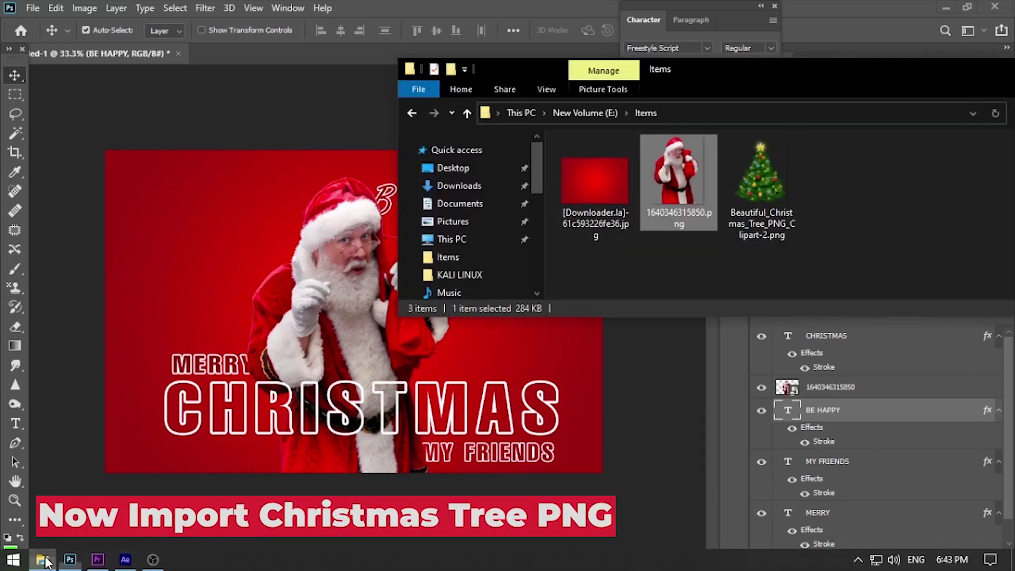
left_click_drag(762, 191, 245, 238)
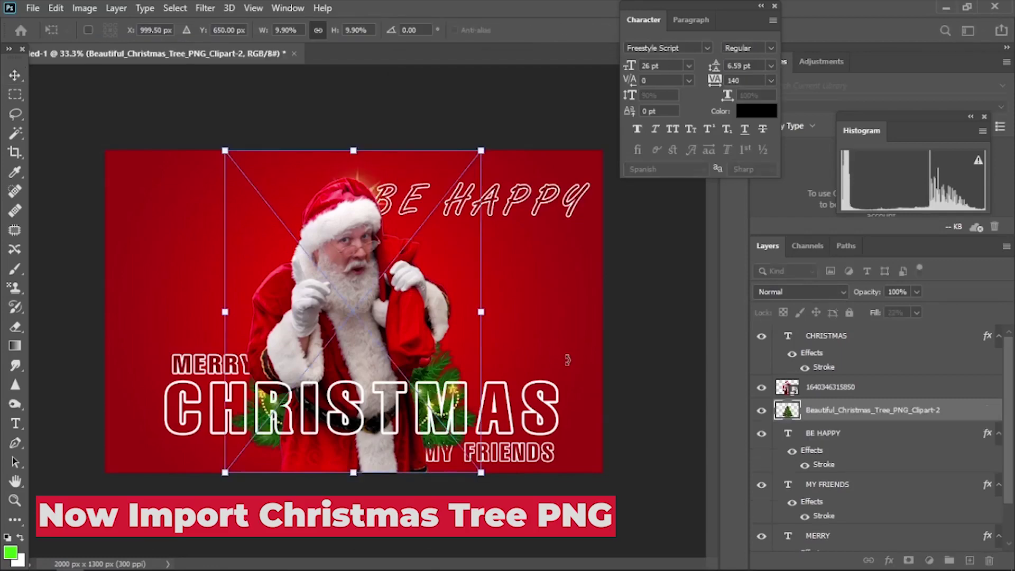
left_click_drag(437, 373, 543, 281)
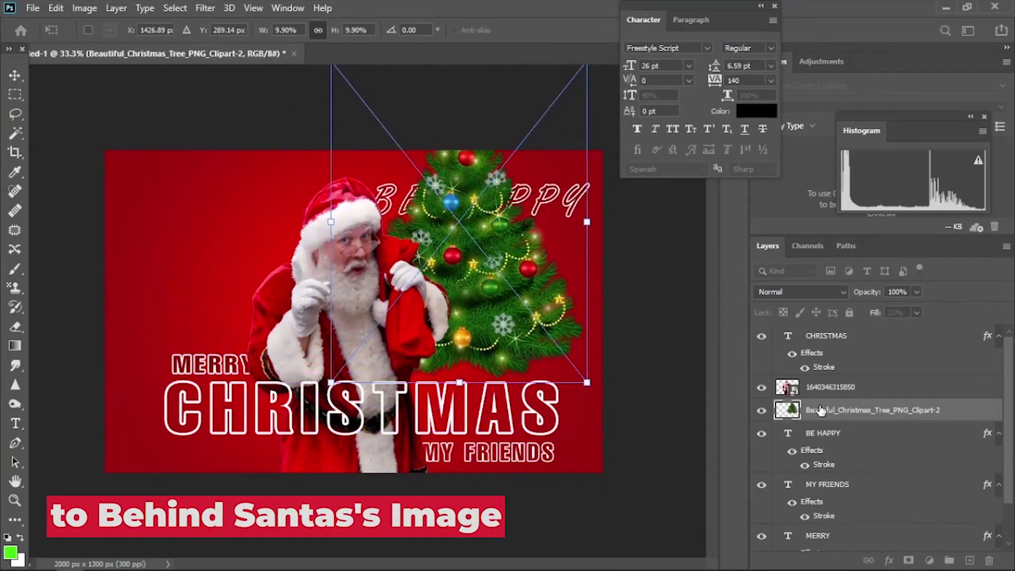
left_click_drag(824, 414, 829, 482)
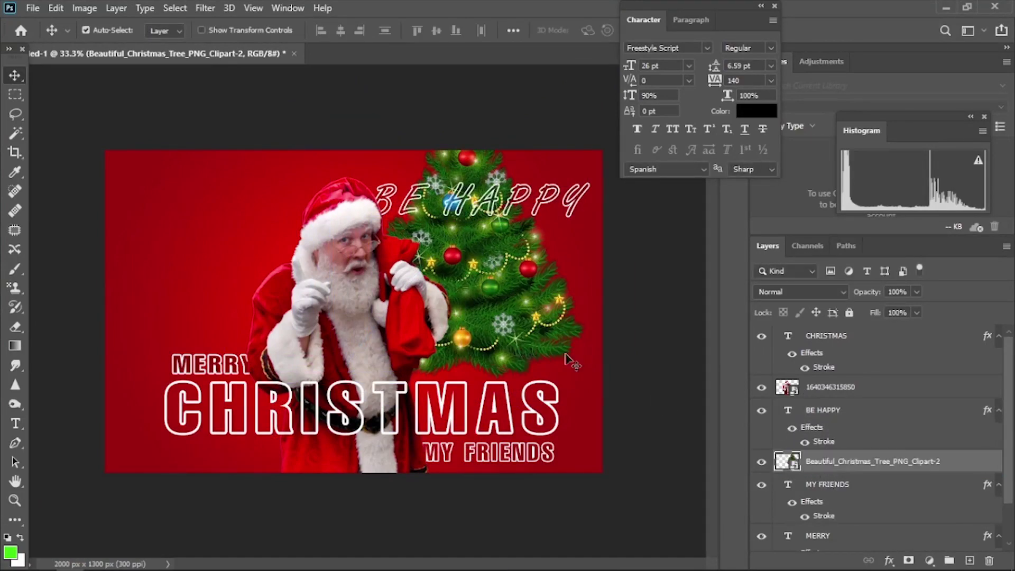
Move the Christmas tree layer directly above the red background layer and position the tree behind Santa, with its star at the poster's upper edge.
left_click_drag(565, 355, 435, 364)
scroll(848, 448, "down", 2)
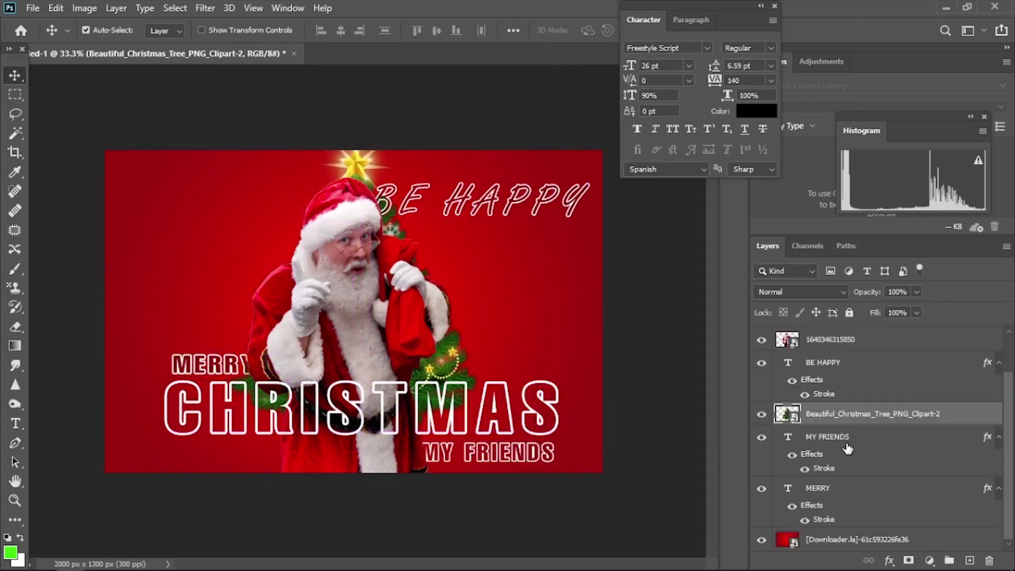
left_click_drag(837, 413, 827, 516)
left_click_drag(458, 365, 542, 353)
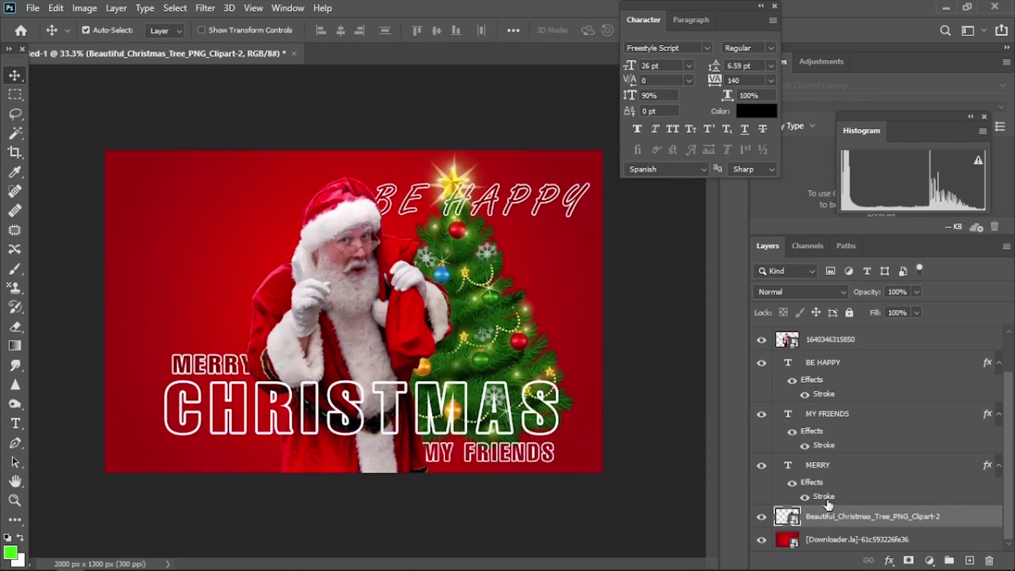
left_click_drag(465, 331, 364, 308)
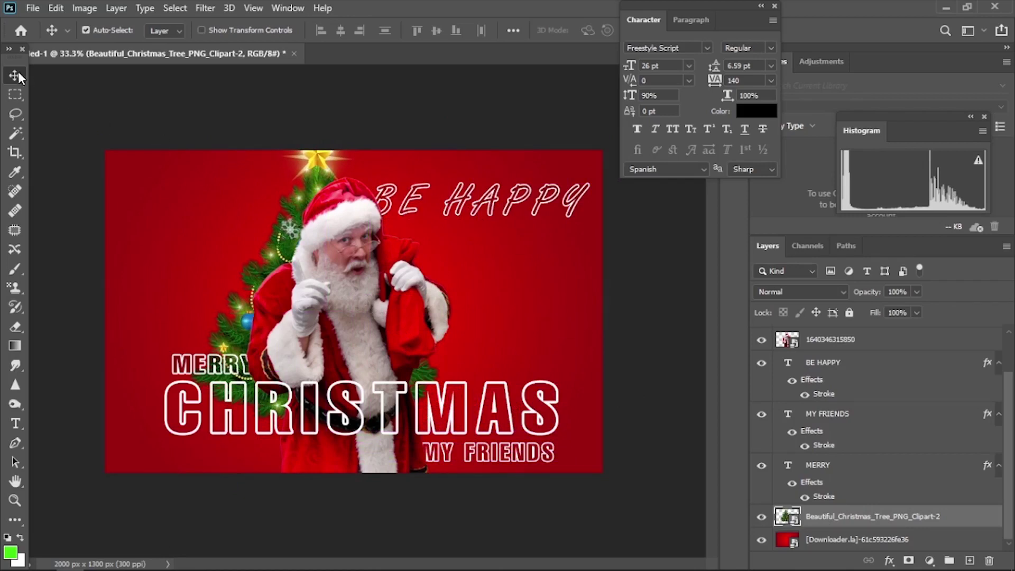
Add a drop shadow to the Santa layer (6% opacity, 45° angle, 46 px distance, 50% spread, 250 px size) and nudge BE HAPPY toward Santa.
scroll(906, 469, "up", 2)
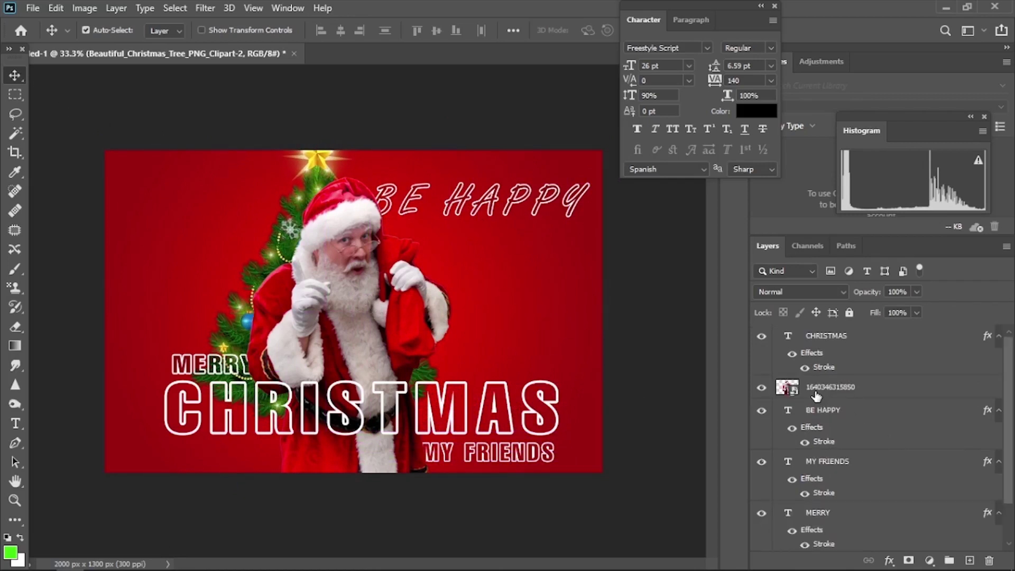
left_click(841, 391)
right_click(867, 396)
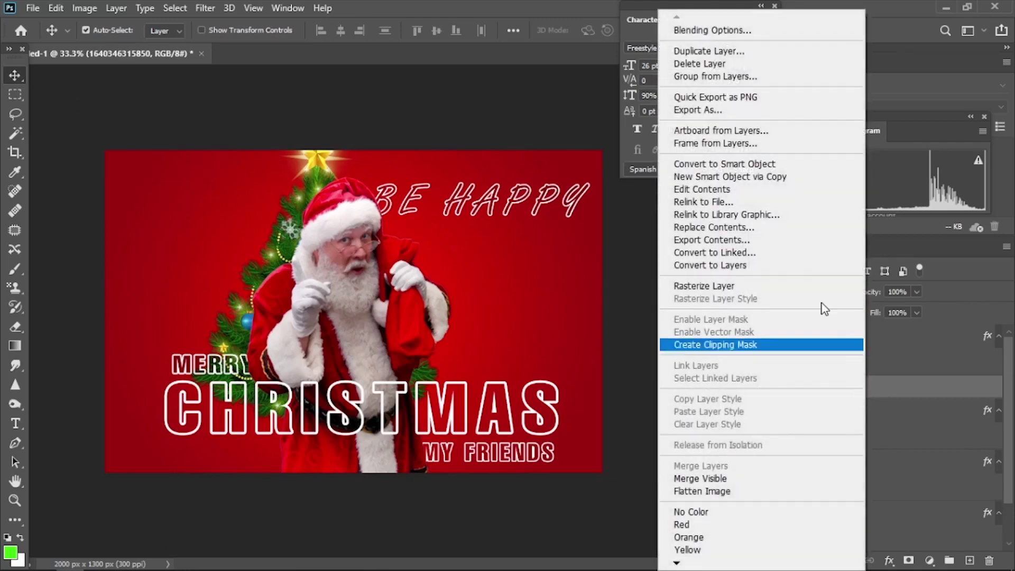
left_click(738, 31)
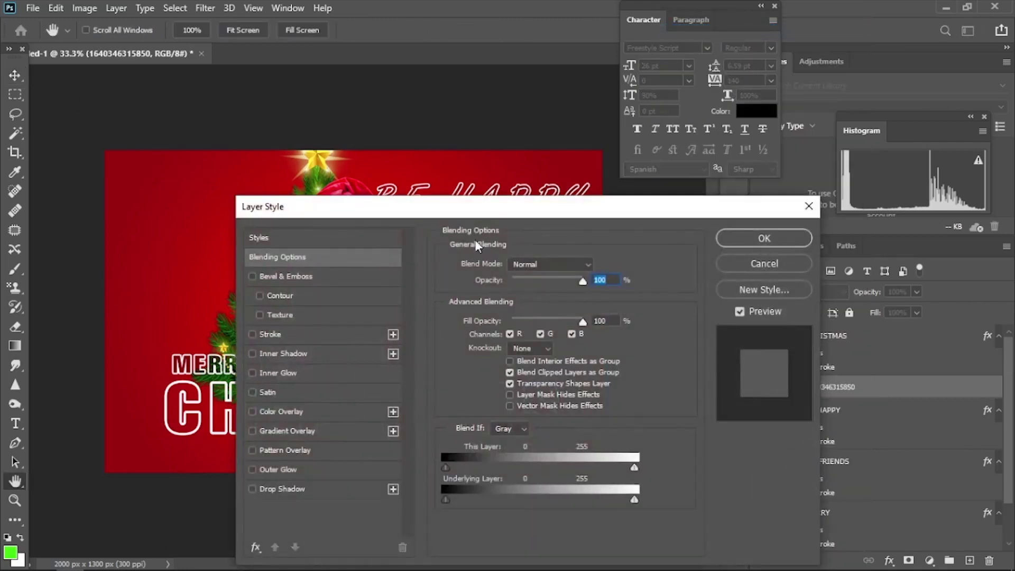
left_click_drag(490, 205, 691, 78)
left_click(484, 362)
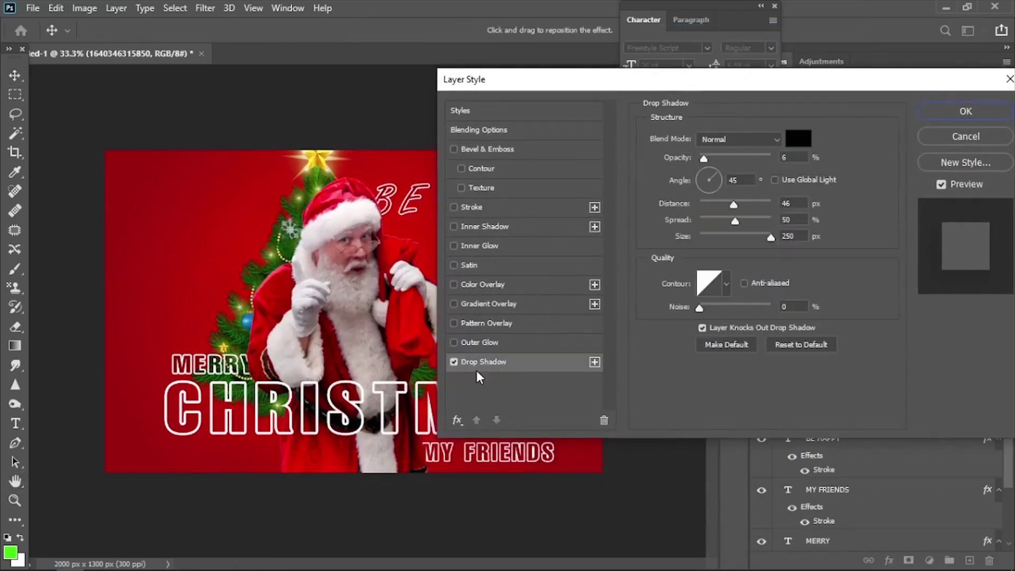
left_click(978, 112)
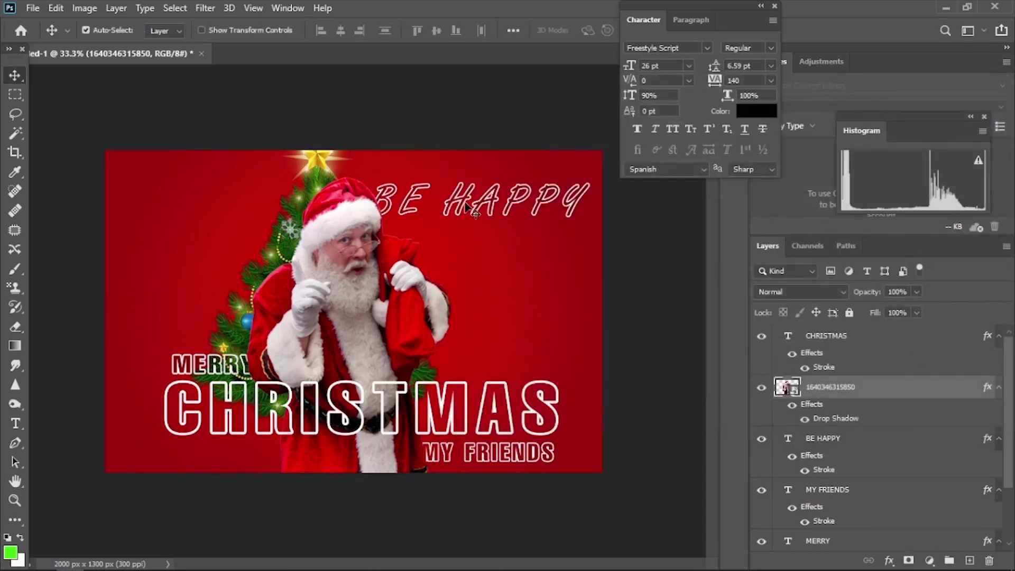
mouse_move(466, 205)
left_mouse_down()
mouse_move(482, 199)
mouse_move(460, 203)
left_mouse_up()
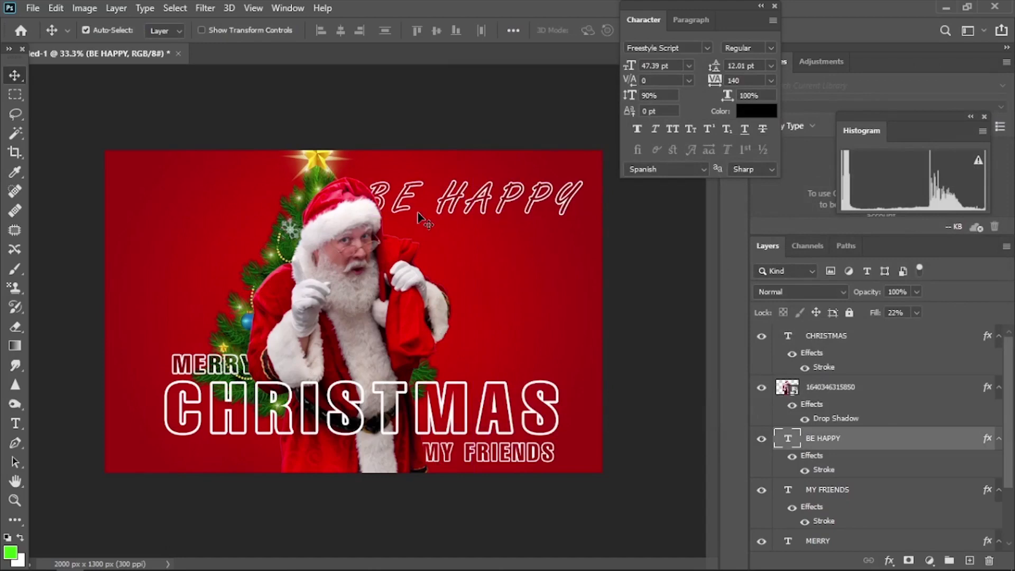
Export the poster as a 100% quality JPG to the Desktop with the file name design.
left_click(32, 8)
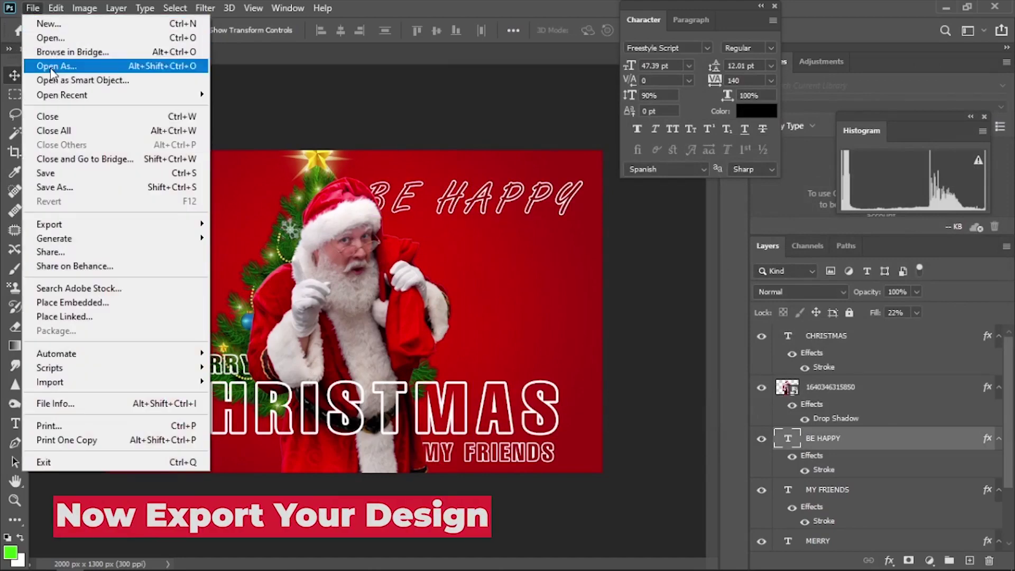
mouse_move(200, 222)
left_click(249, 237)
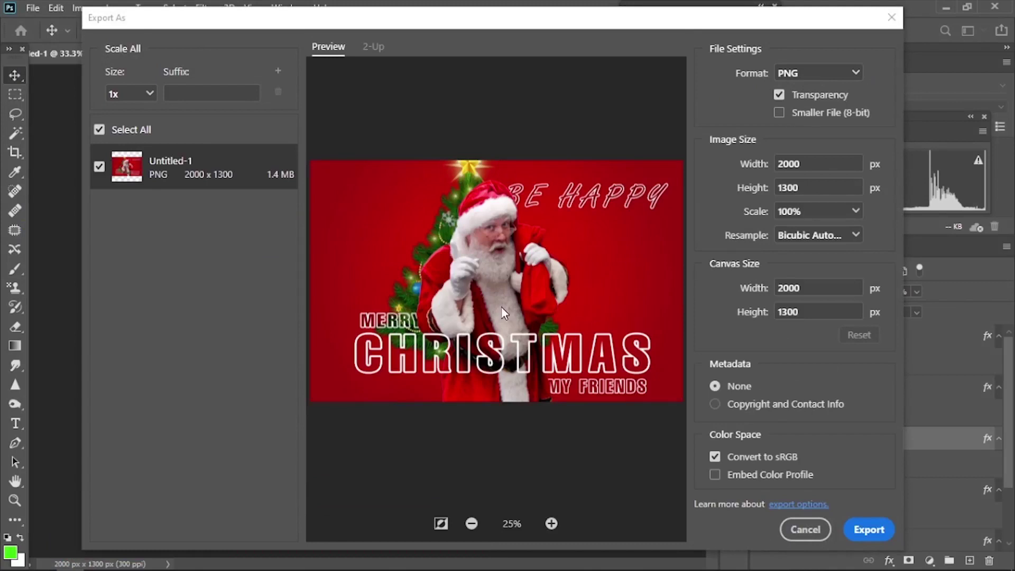
left_click(802, 70)
left_click(784, 109)
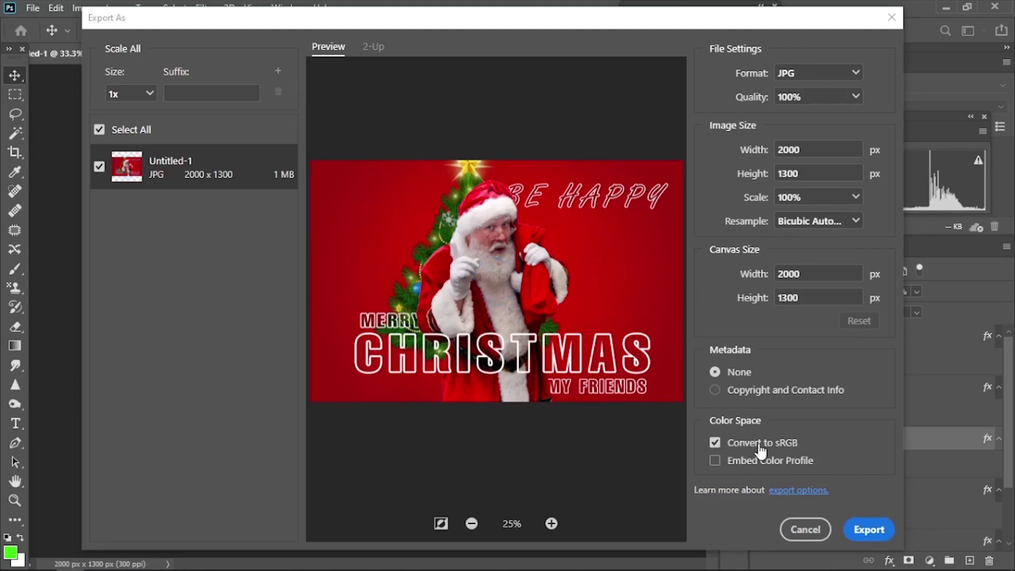
left_click(867, 530)
left_click(61, 116)
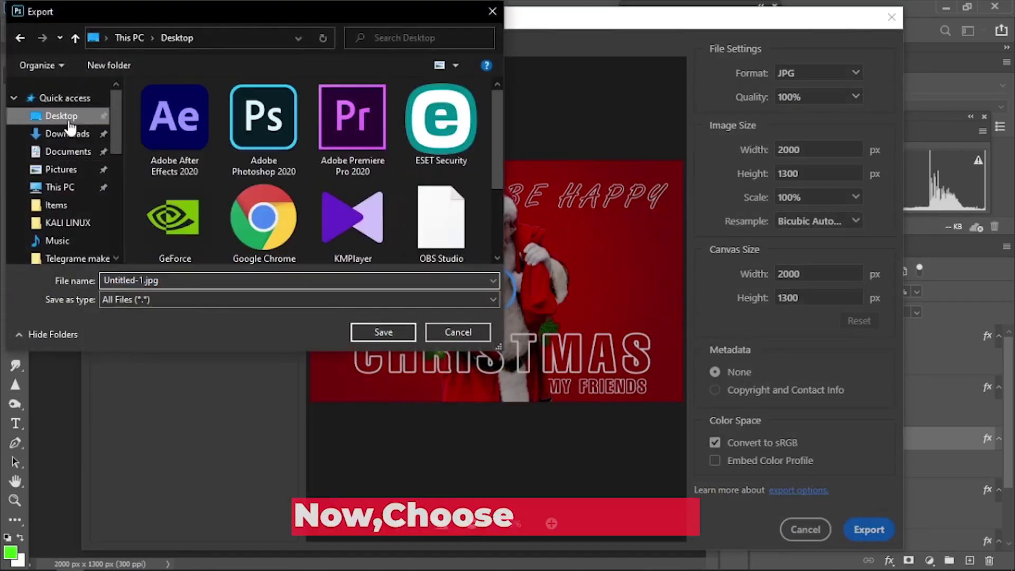
type("design")
key("Return")
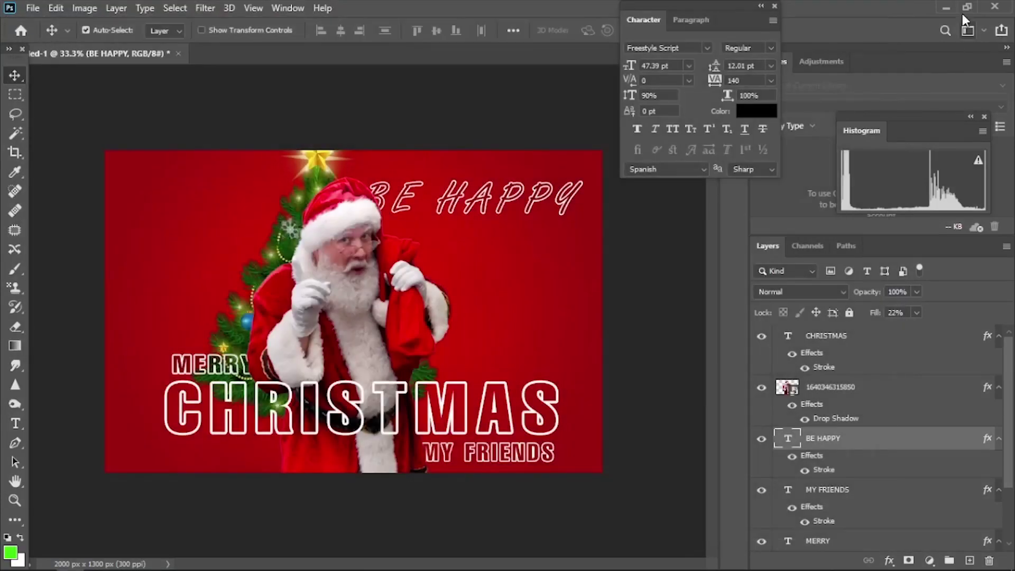
Close the Character panel and minimize Photoshop and the Items folder window to reach the desktop.
left_click(773, 7)
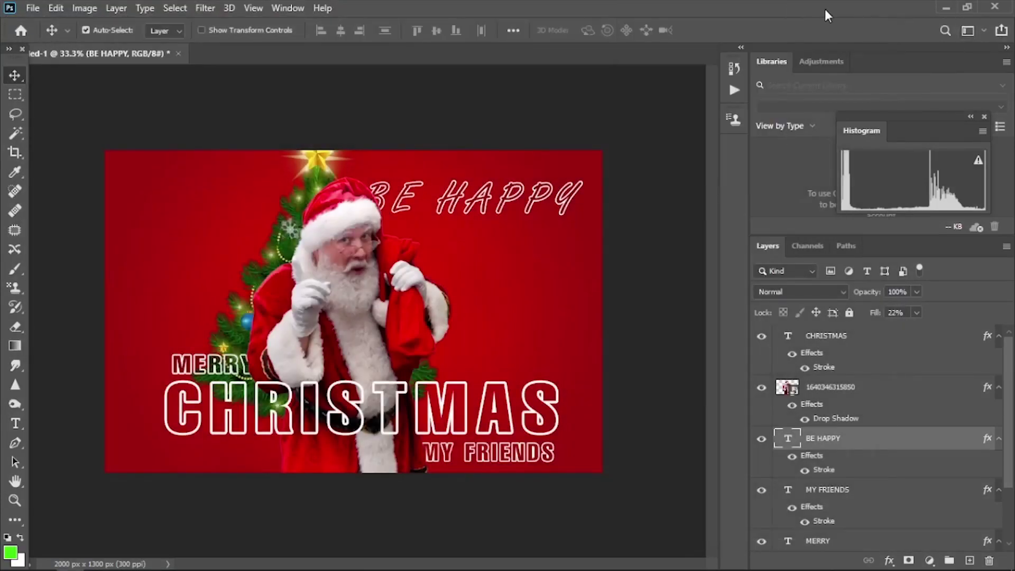
left_click(945, 7)
left_click_drag(887, 69, 666, 55)
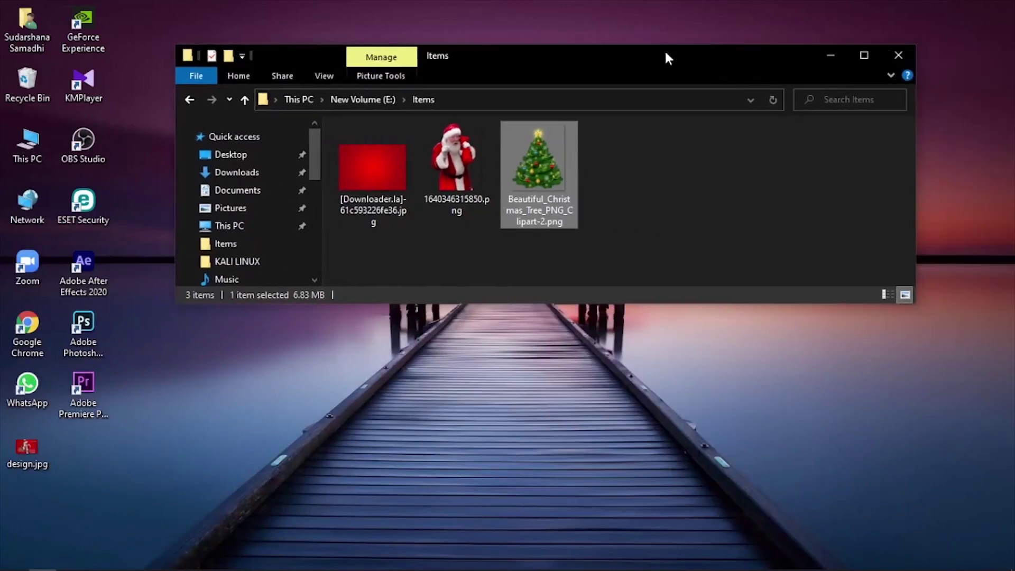
left_click(828, 55)
Open design.jpg in Photos, examine the exported poster up close, and close the viewer.
double_click(38, 455)
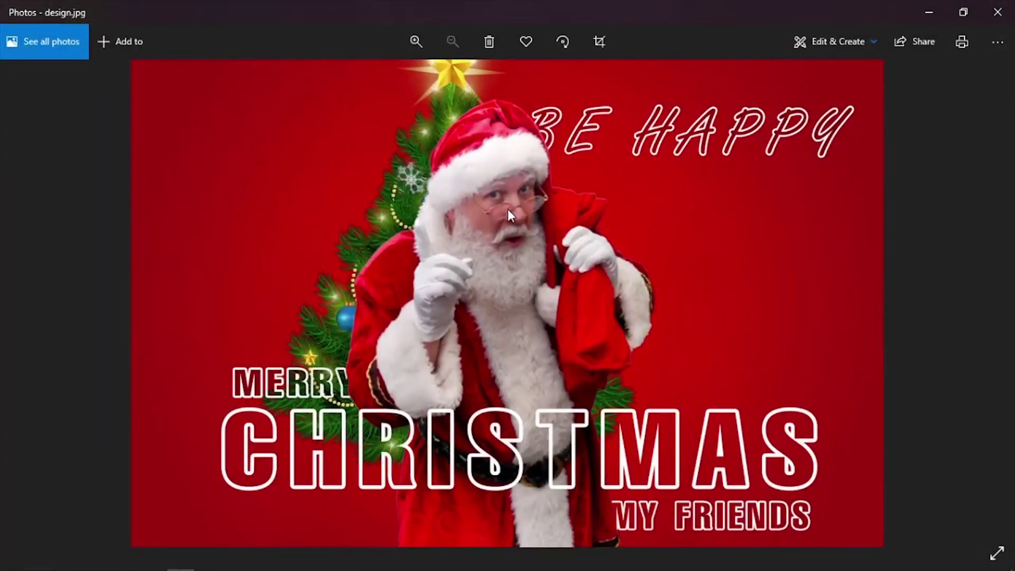
scroll(508, 209, "up", 2)
left_click_drag(525, 212, 329, 351)
scroll(318, 338, "down", 2)
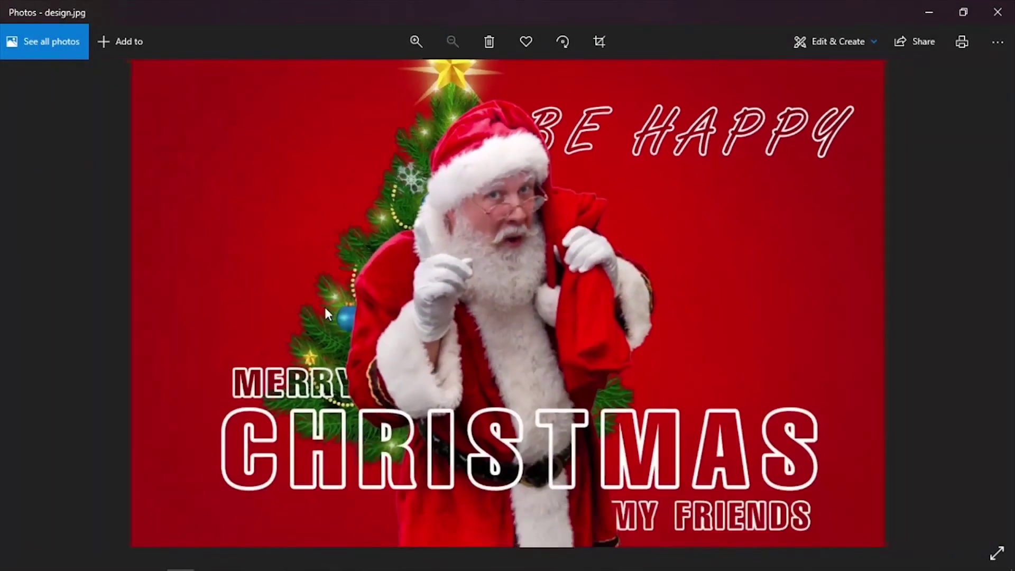
left_click(998, 11)
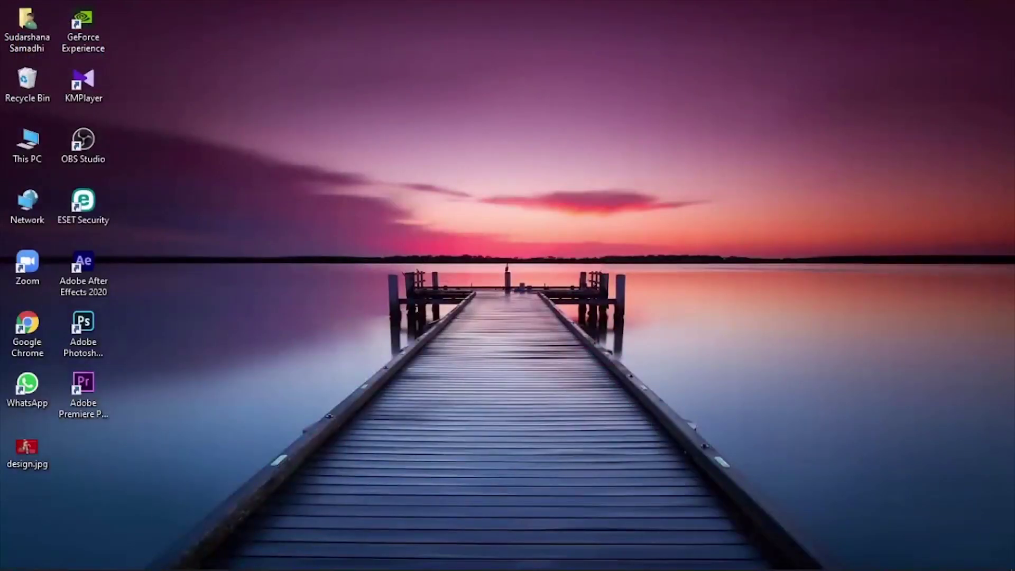
Switch back to Photoshop and create a new 2000 x 1300 px RGB document at 300 pixels/inch with transparent background contents.
left_click(70, 565)
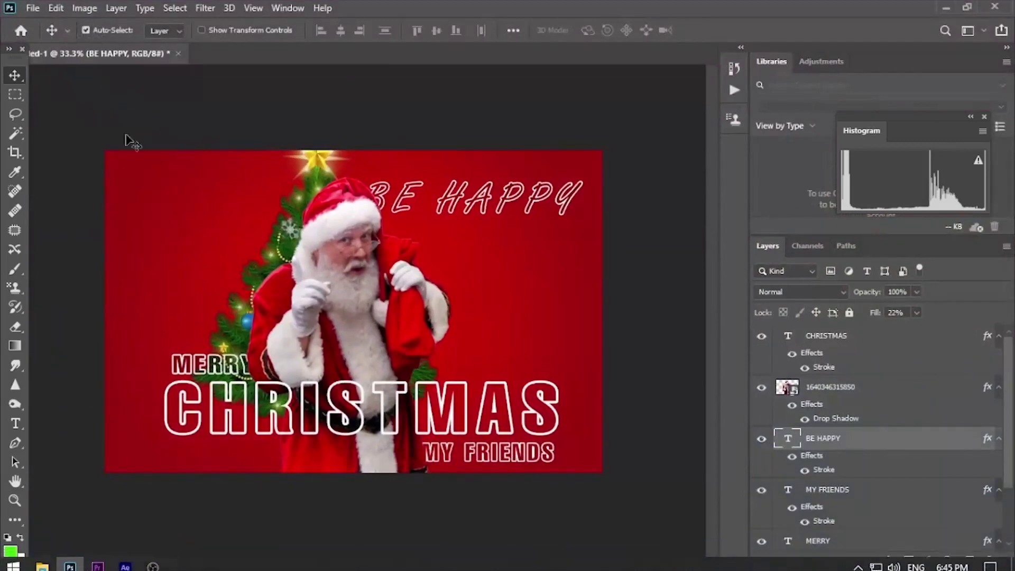
left_click(33, 8)
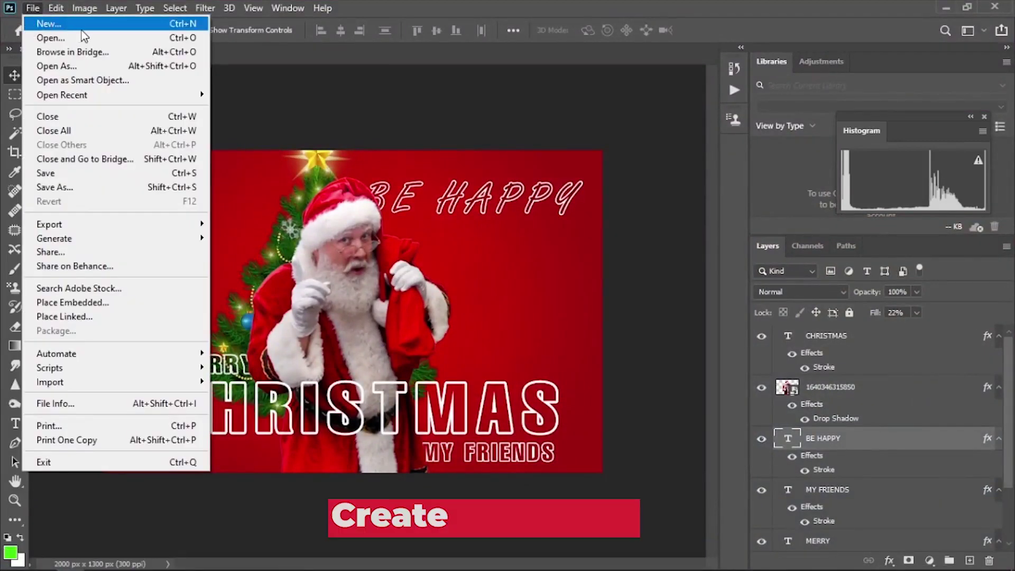
left_click(49, 24)
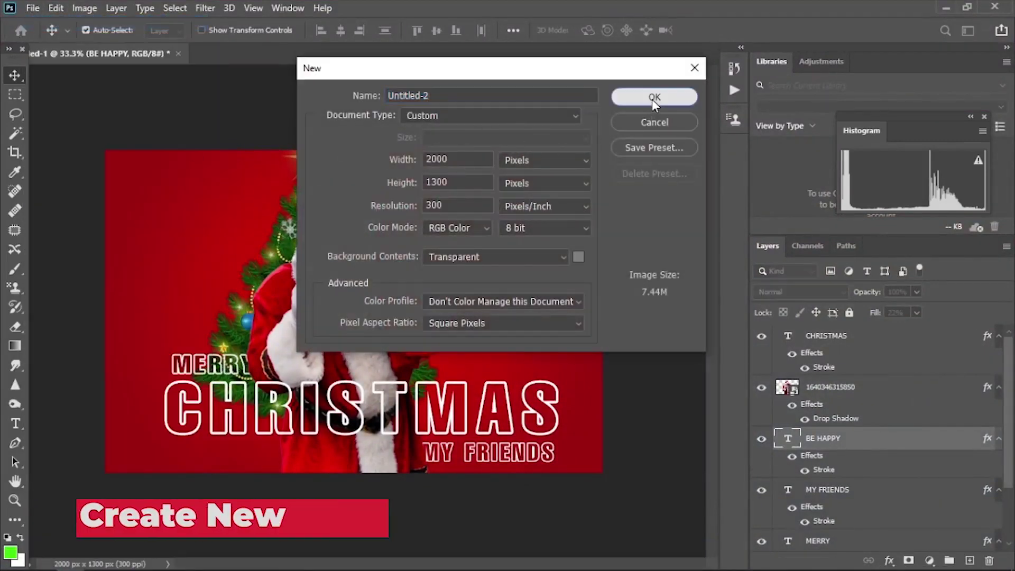
left_click(653, 98)
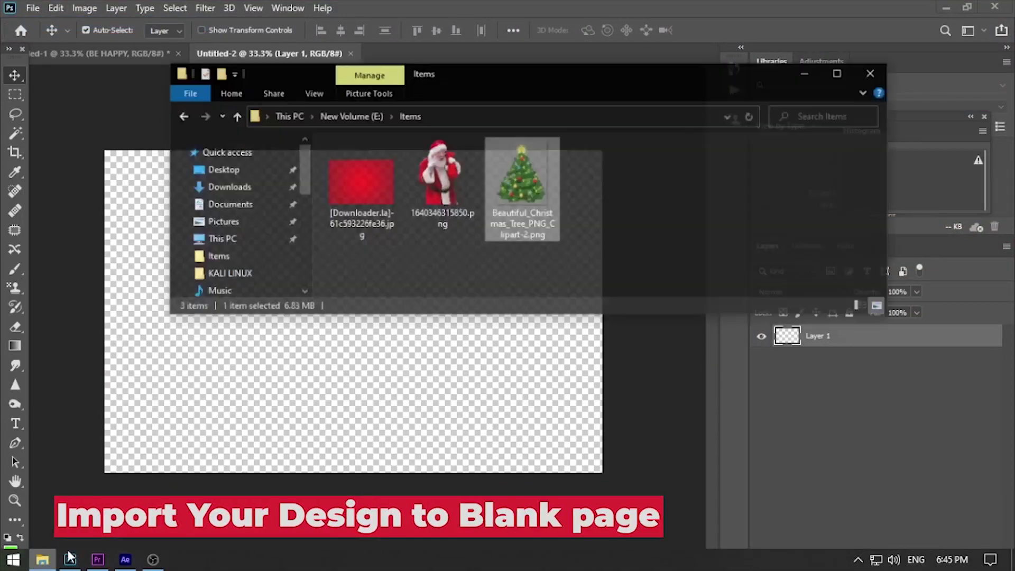
Place design.jpg from the Desktop folder into the blank document, filling the canvas.
left_click(43, 560)
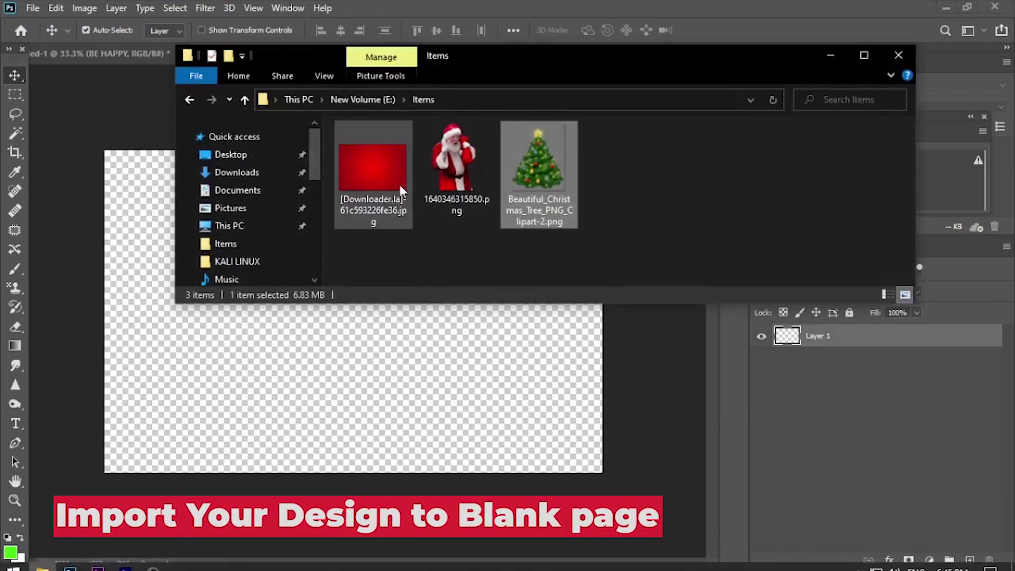
scroll(263, 181, "down", 4)
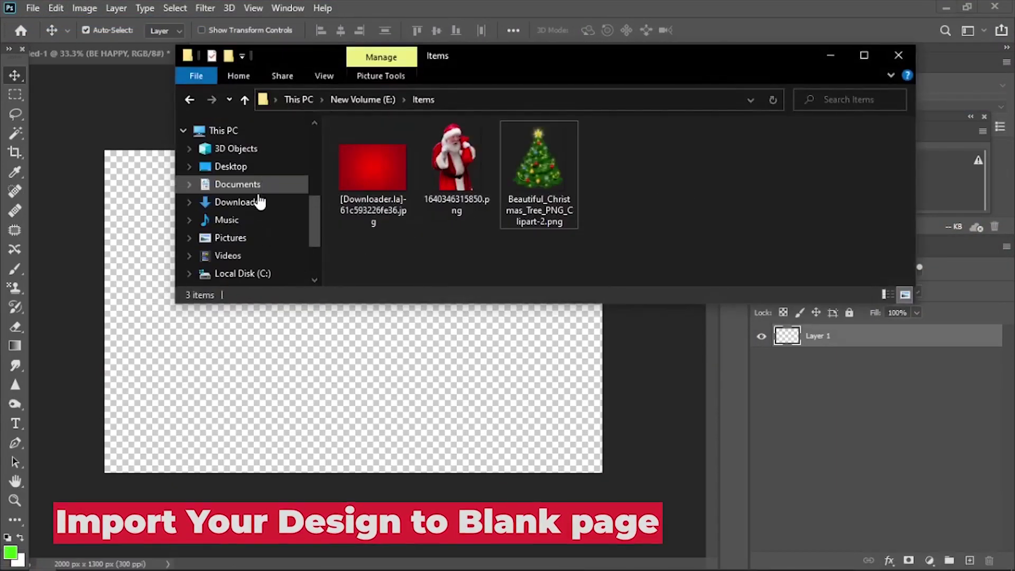
left_click(231, 166)
left_click(616, 174)
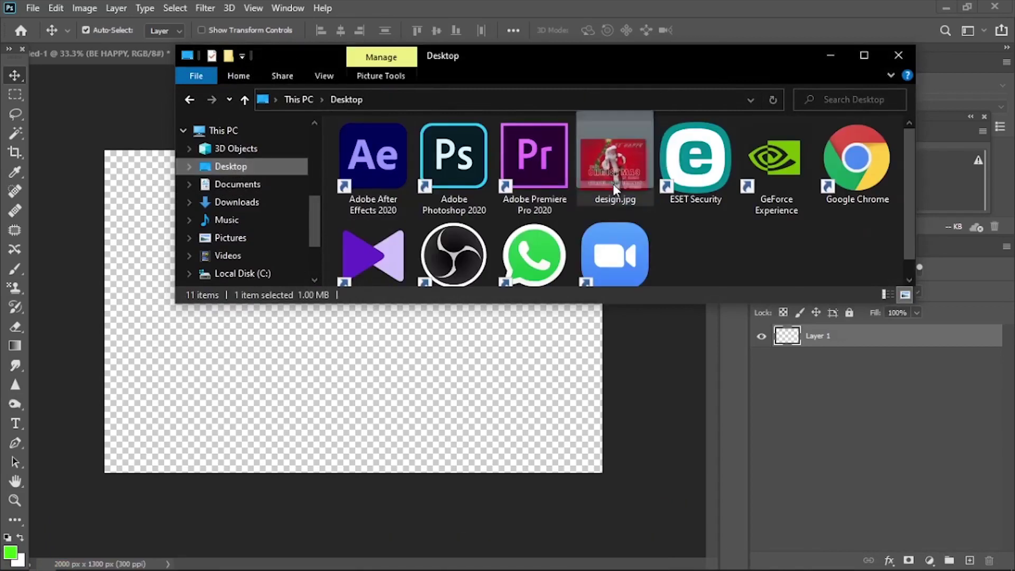
left_click_drag(614, 183, 447, 375)
key("Return")
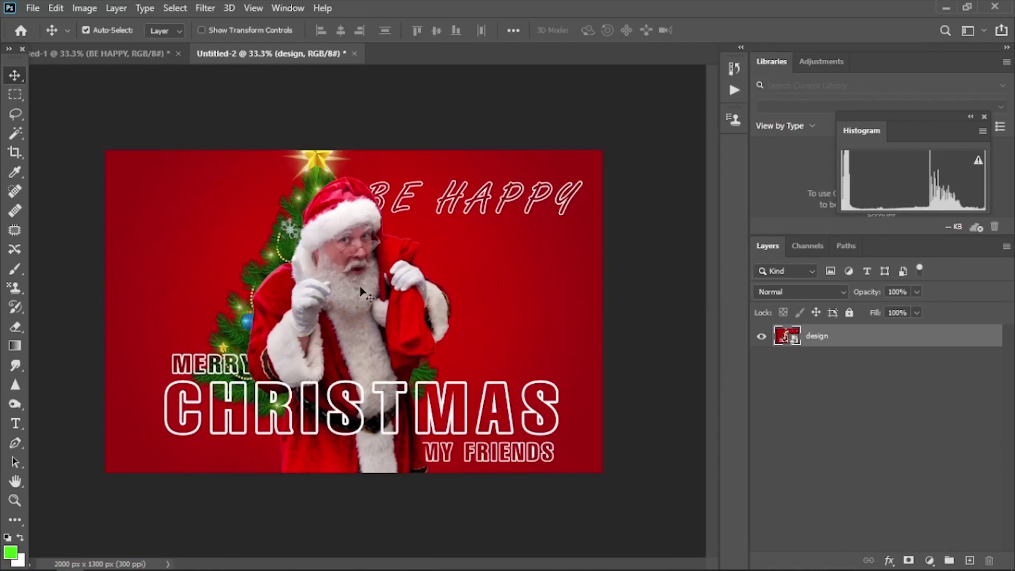
In the Camera Raw Filter for the design layer, set Highlights to -25 and Whites to -39, and lower Blacks and Shadows.
left_click(205, 8)
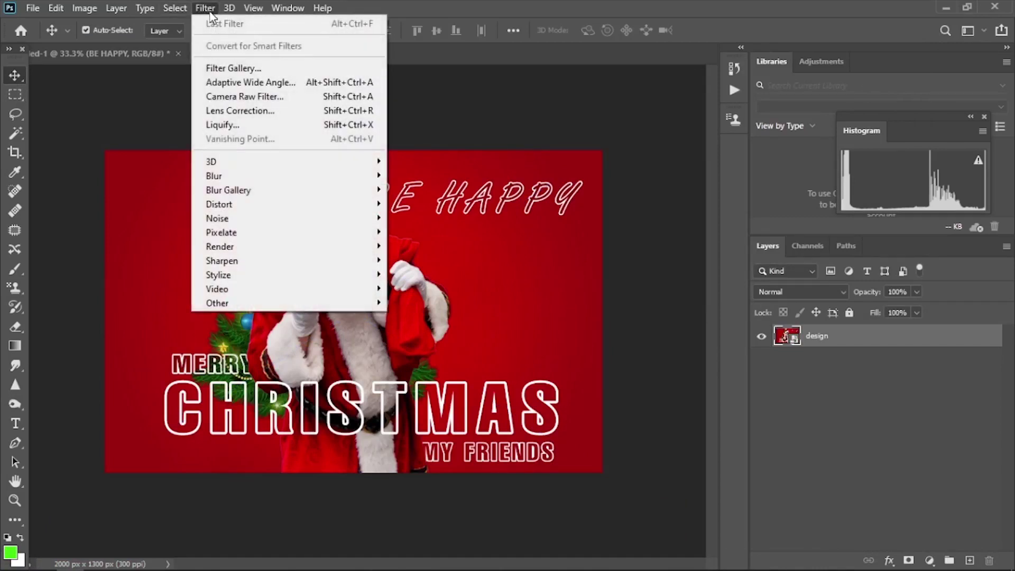
left_click(260, 101)
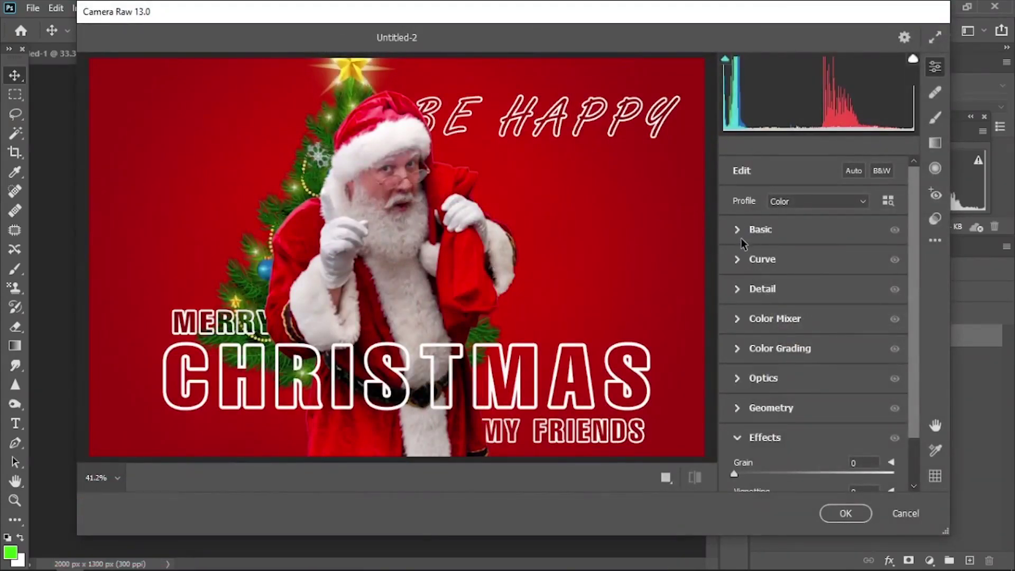
left_click(759, 230)
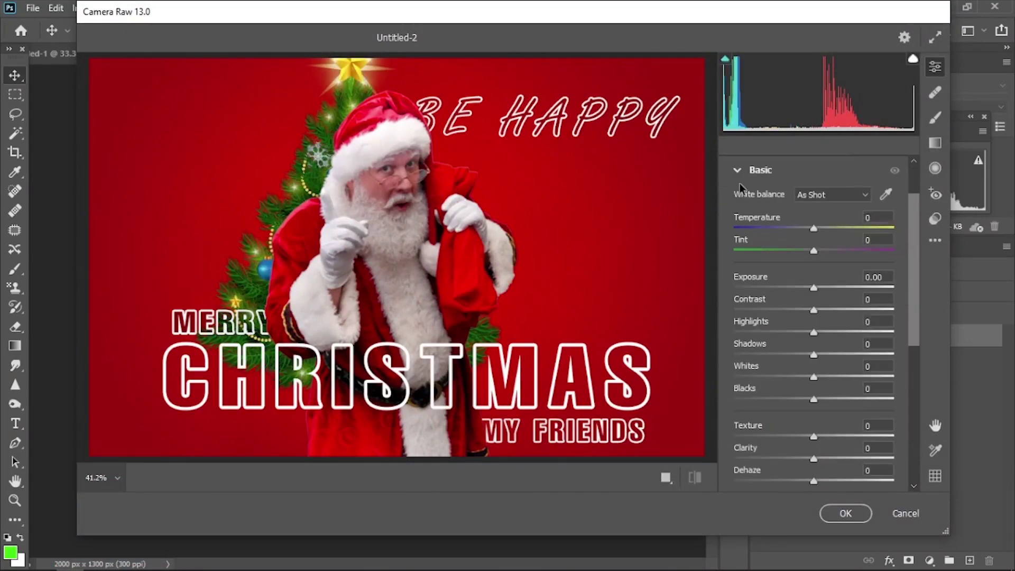
scroll(808, 233, "down", 1)
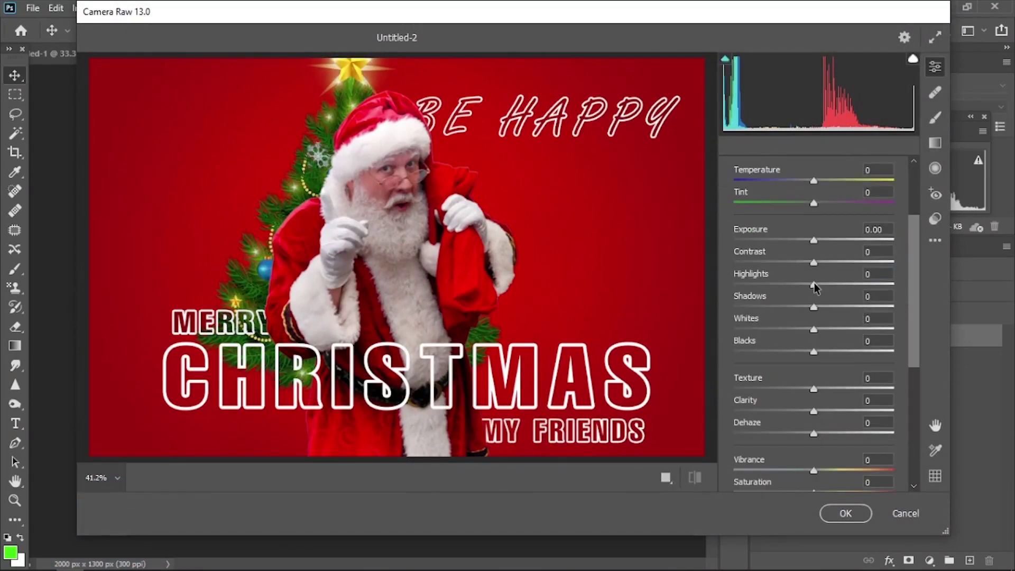
left_click_drag(814, 283, 809, 306)
scroll(796, 289, "down", 1)
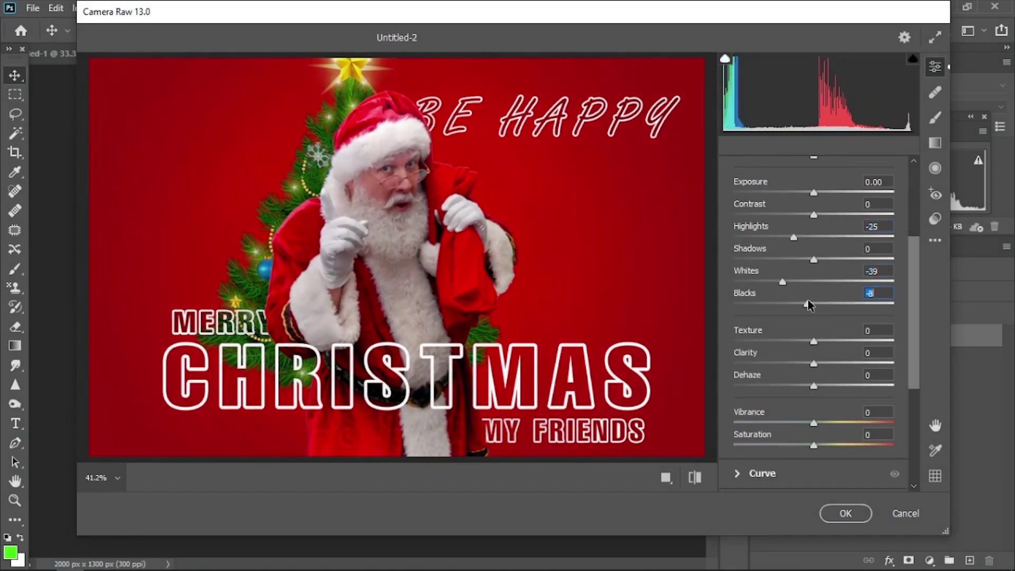
left_click_drag(814, 261, 785, 267)
scroll(793, 280, "down", 4)
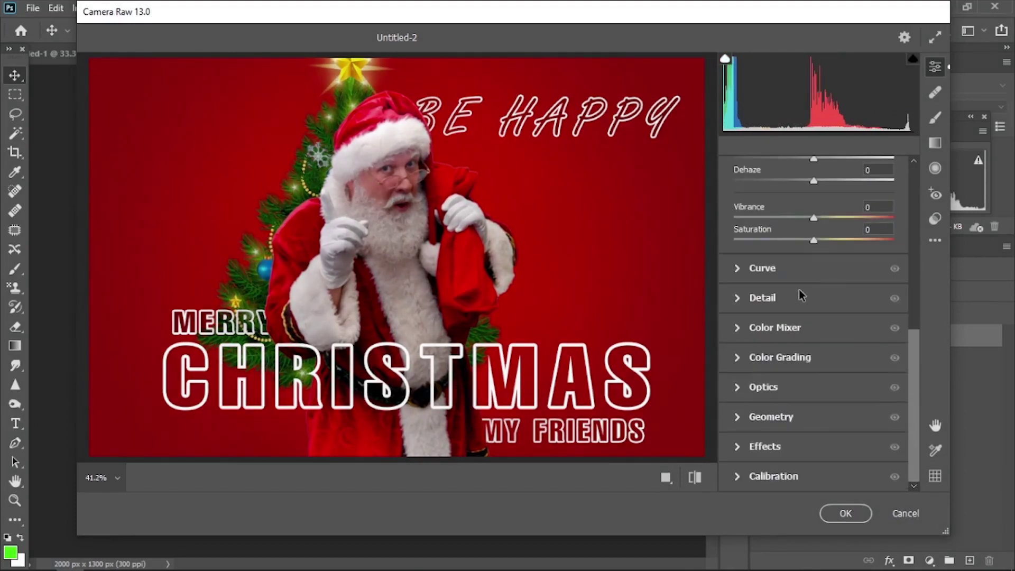
Add a slight dark vignette in the Camera Raw effects and apply the filter to the design layer.
left_click(745, 448)
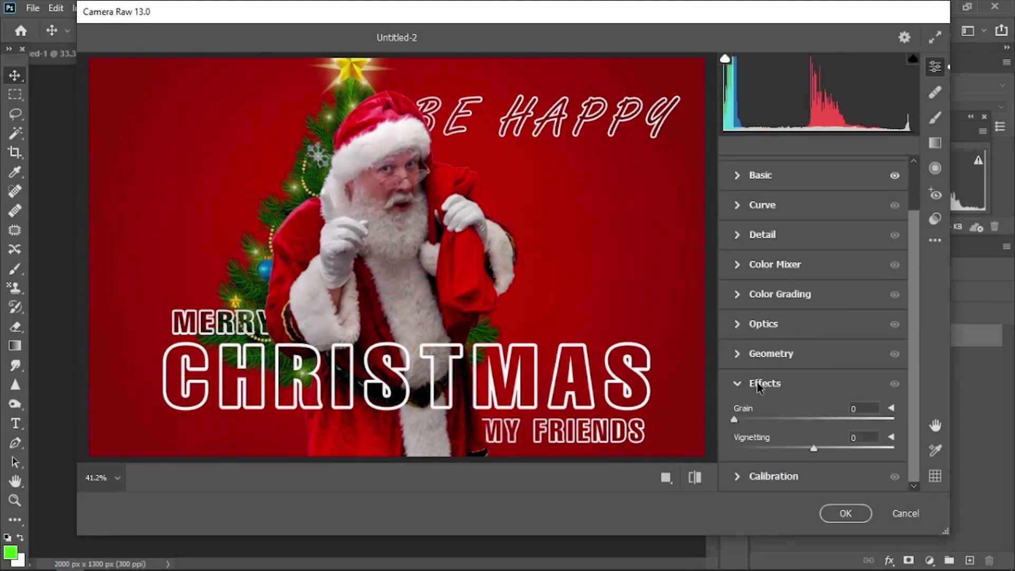
mouse_move(811, 453)
left_mouse_down()
mouse_move(753, 452)
mouse_move(816, 453)
mouse_move(786, 452)
mouse_move(797, 453)
left_mouse_up()
left_click(846, 513)
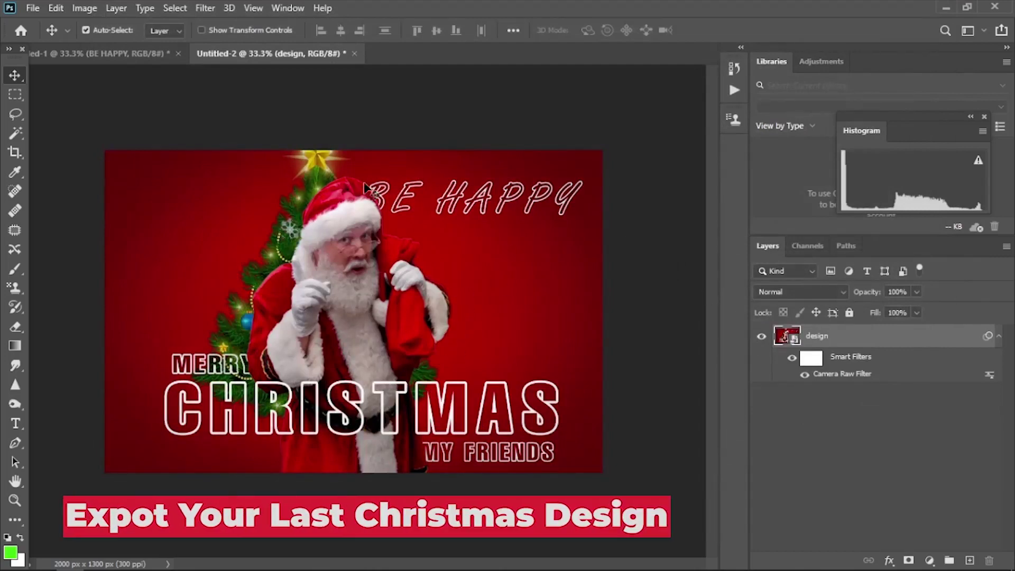
Export the graded design as a JPG at 100% quality to the Desktop with the file name "last design".
left_click(27, 6)
mouse_move(83, 224)
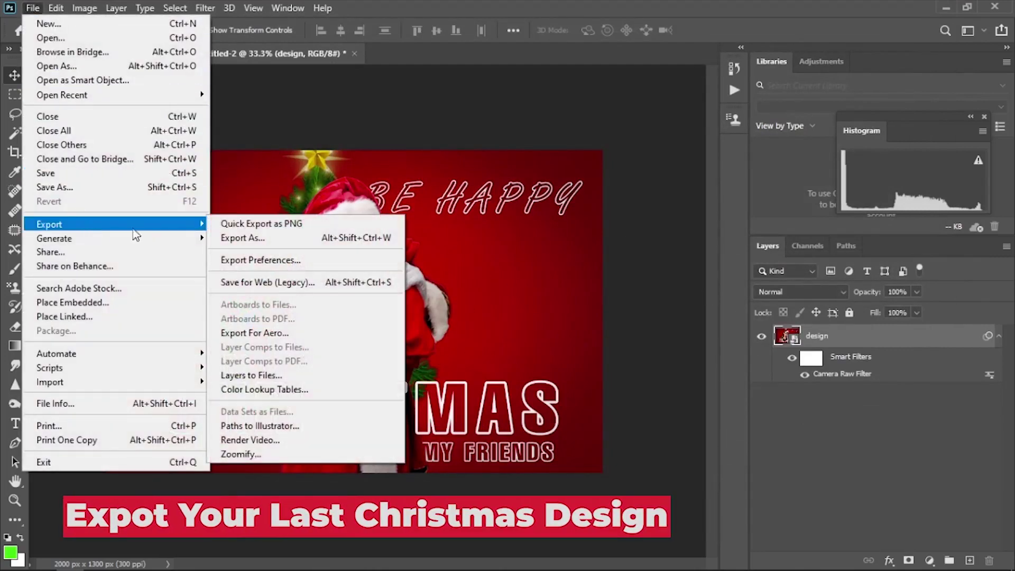
left_click(237, 239)
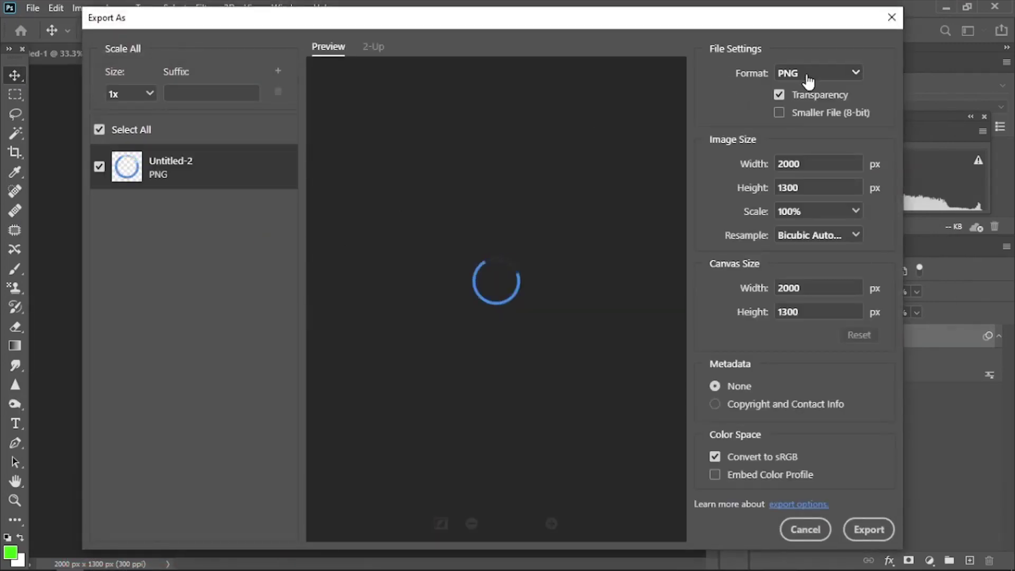
left_click(808, 74)
left_click(804, 106)
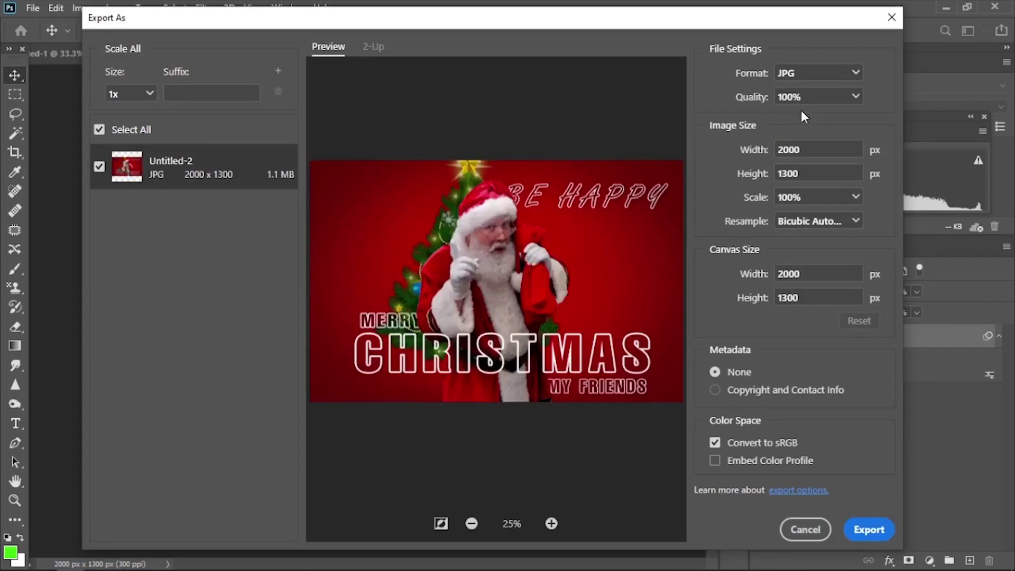
left_click(871, 529)
left_click(190, 280)
key("ctrl+a")
key("BackSpace")
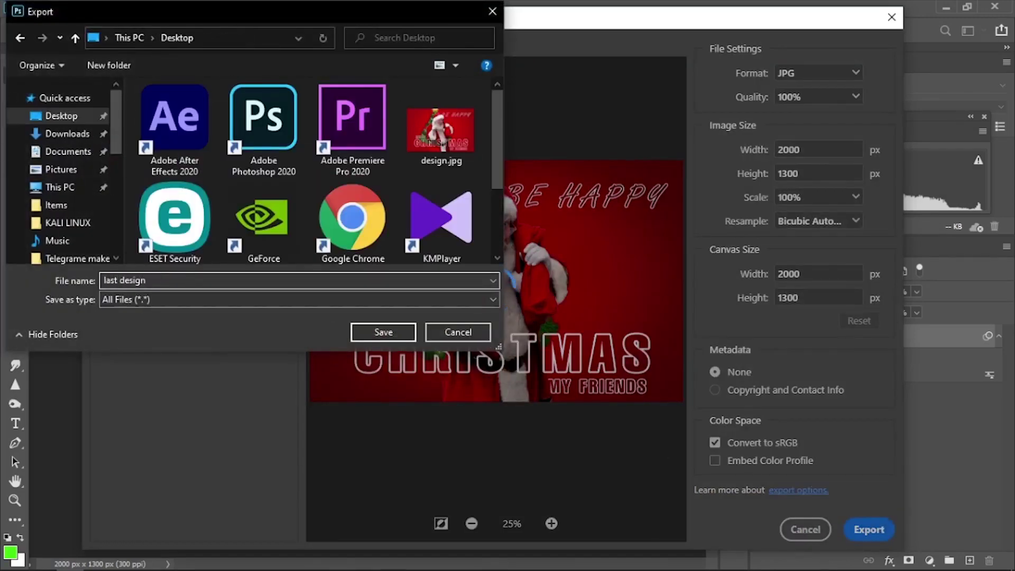
left_click(399, 331)
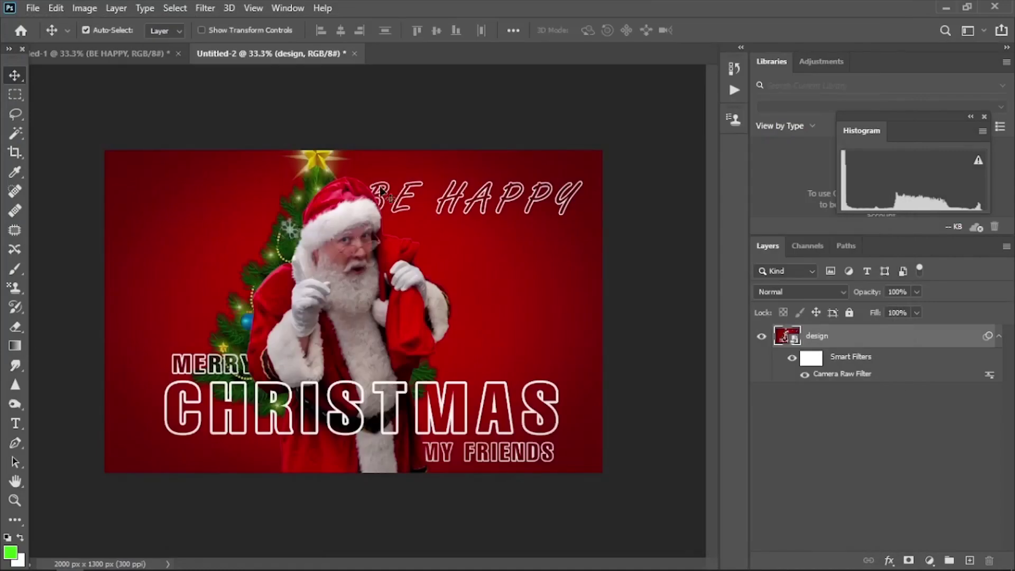
Switch to the Windows desktop and open the exported last design.jpg to view the finished poster.
left_click(946, 7)
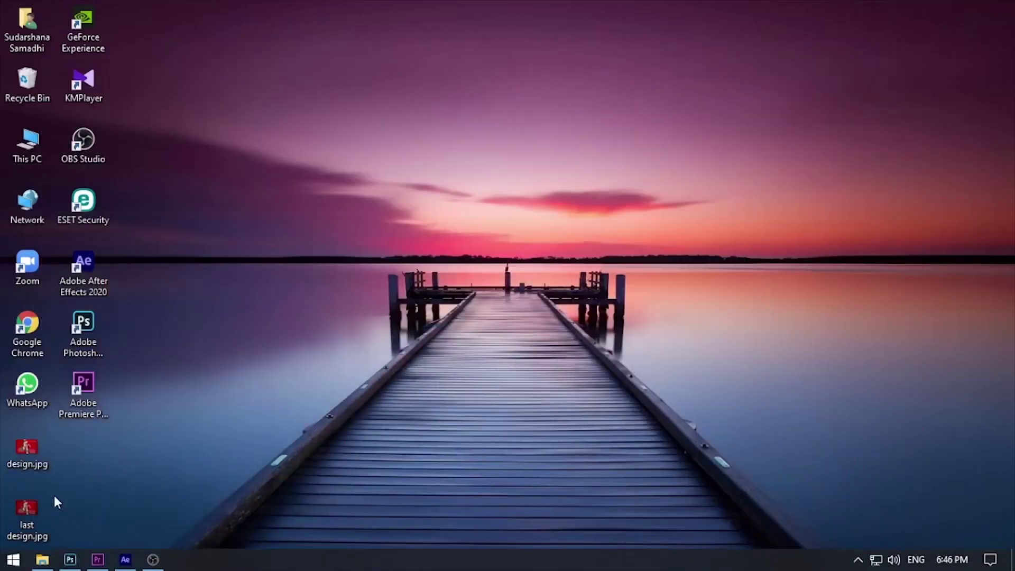
double_click(29, 509)
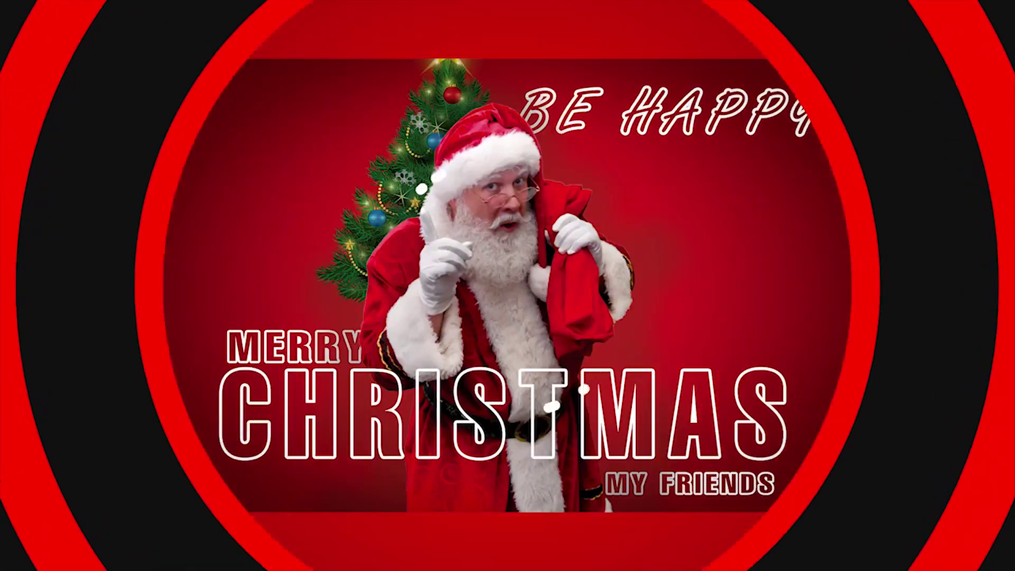